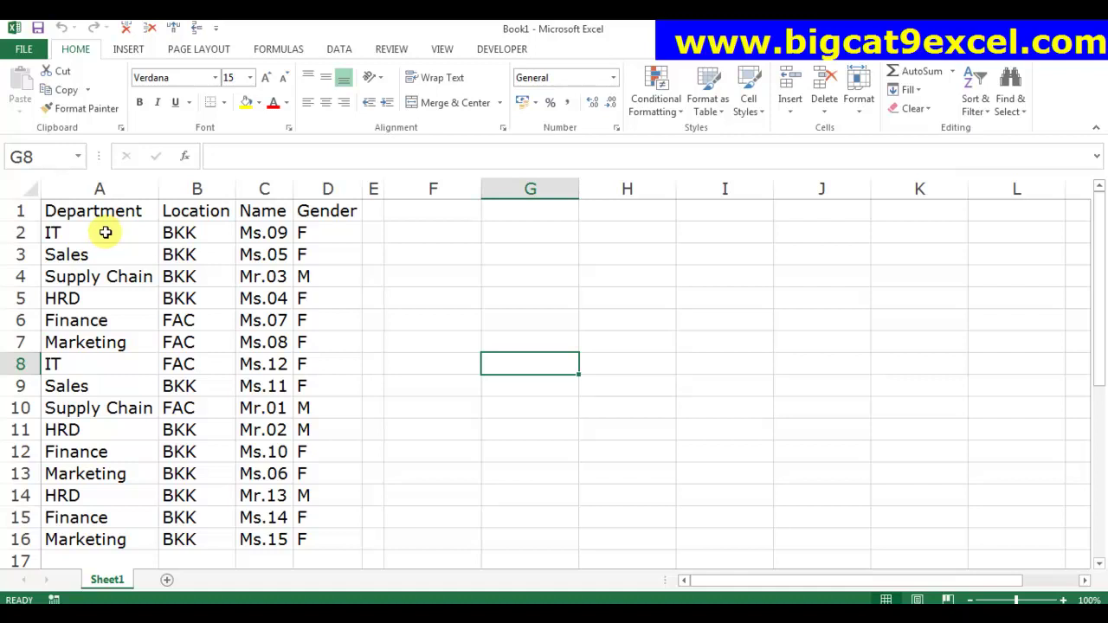
Step: Select the A1:D16 data list and point out its Location, Department and Name entries
mouse_move(91, 210)
mouse_down()
mouse_move(295, 447)
mouse_move(296, 536)
mouse_up()
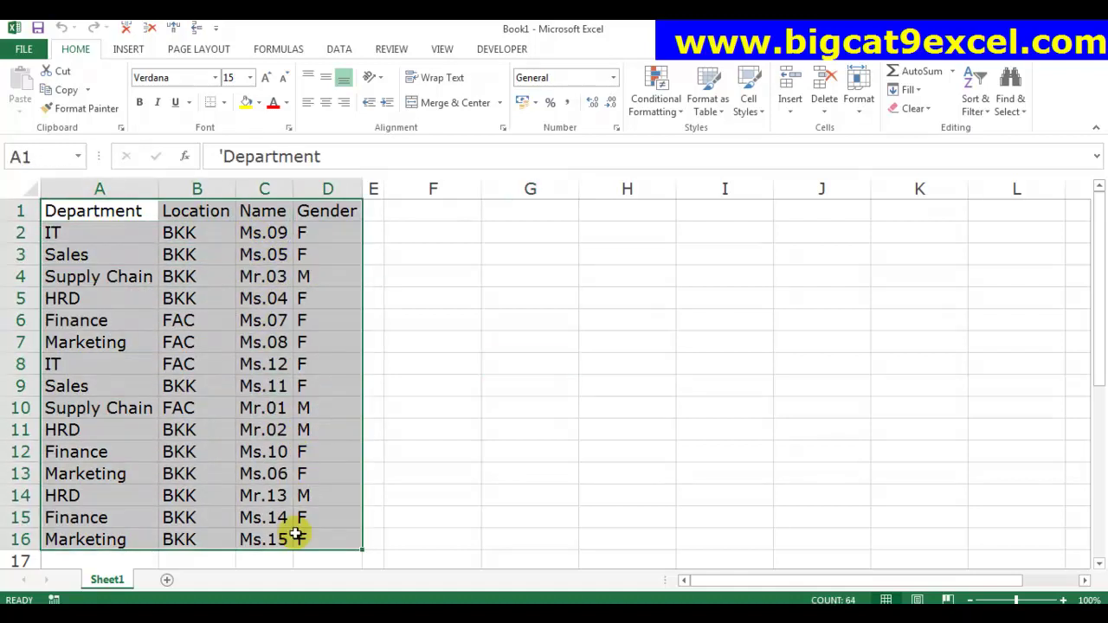
click(191, 298)
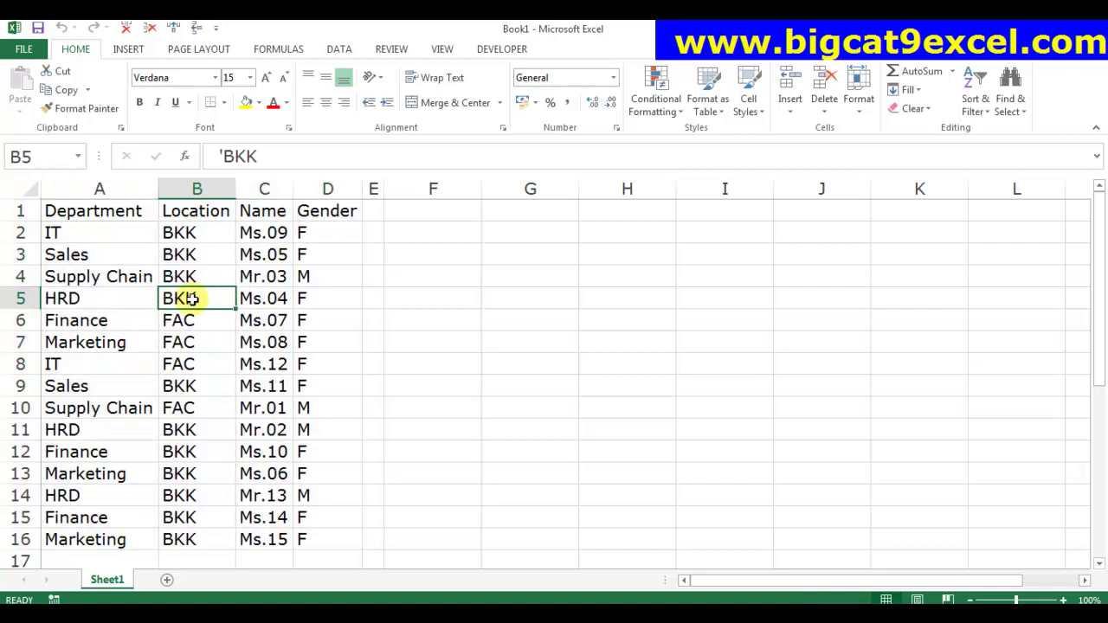
click(190, 338)
click(118, 322)
drag(176, 303, 191, 320)
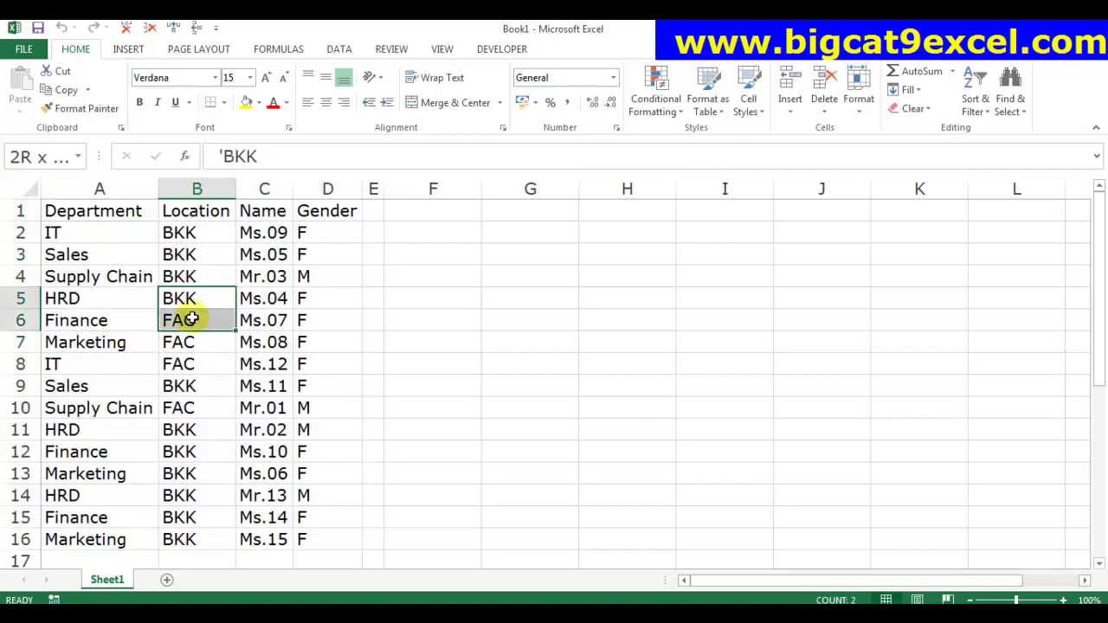
click(191, 299)
click(194, 280)
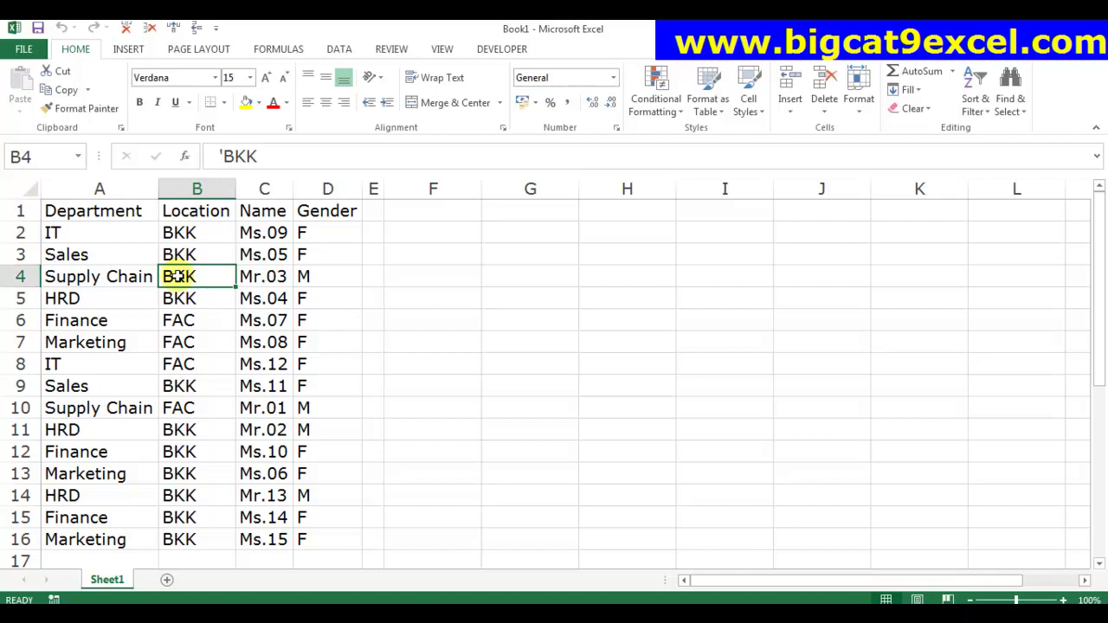
click(264, 286)
click(261, 299)
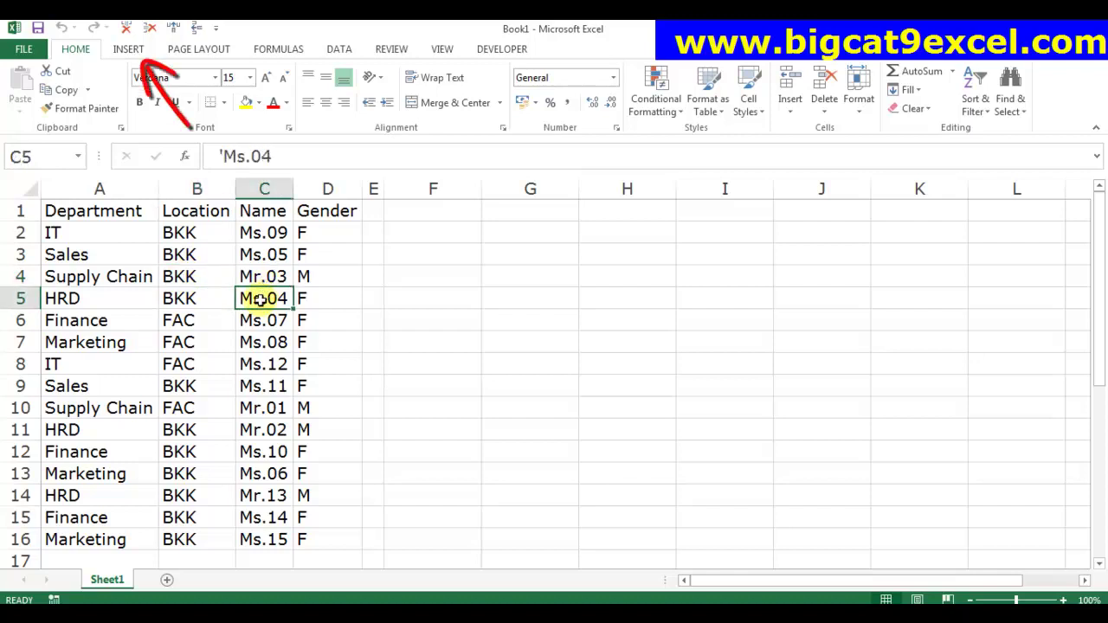
Step: Insert a PivotTable from the data on the existing worksheet at Sheet1!$F$1
click(128, 48)
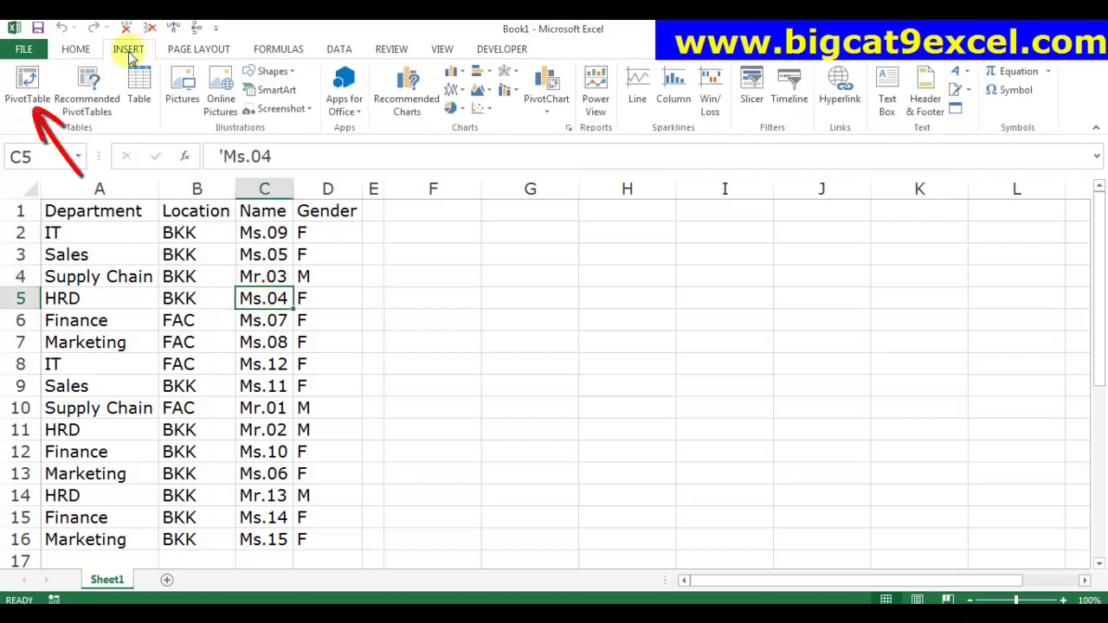
click(29, 84)
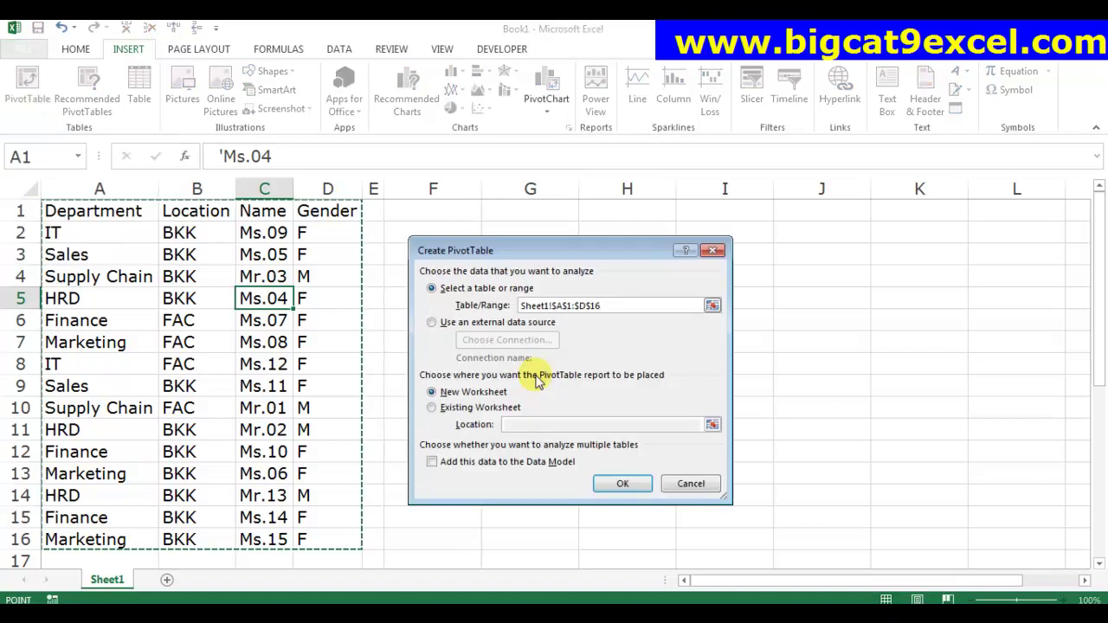
click(432, 408)
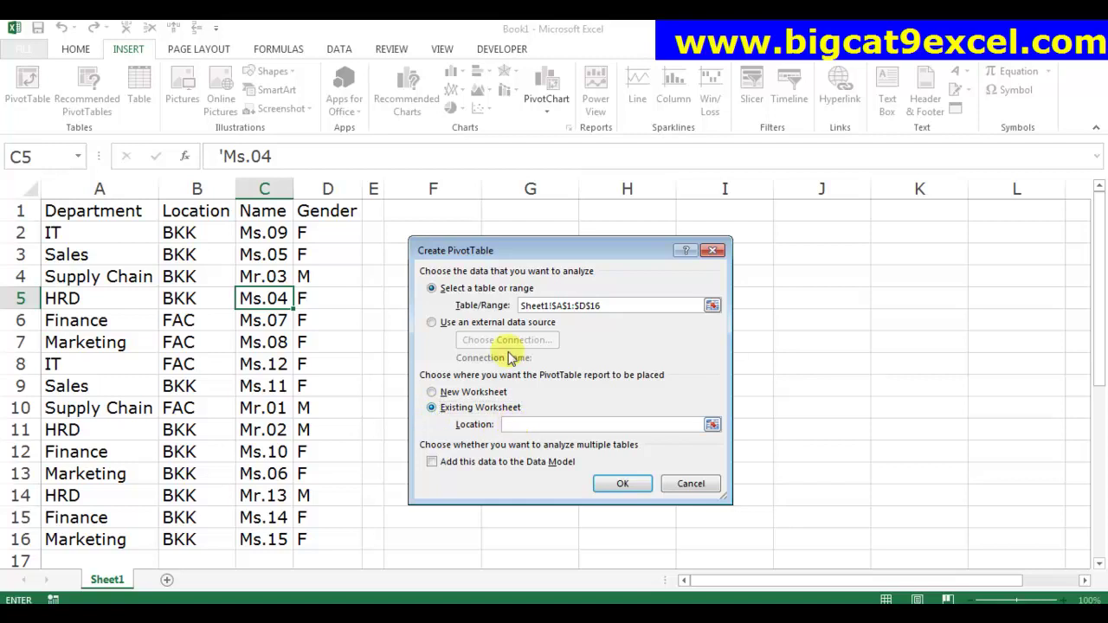
drag(502, 250, 454, 339)
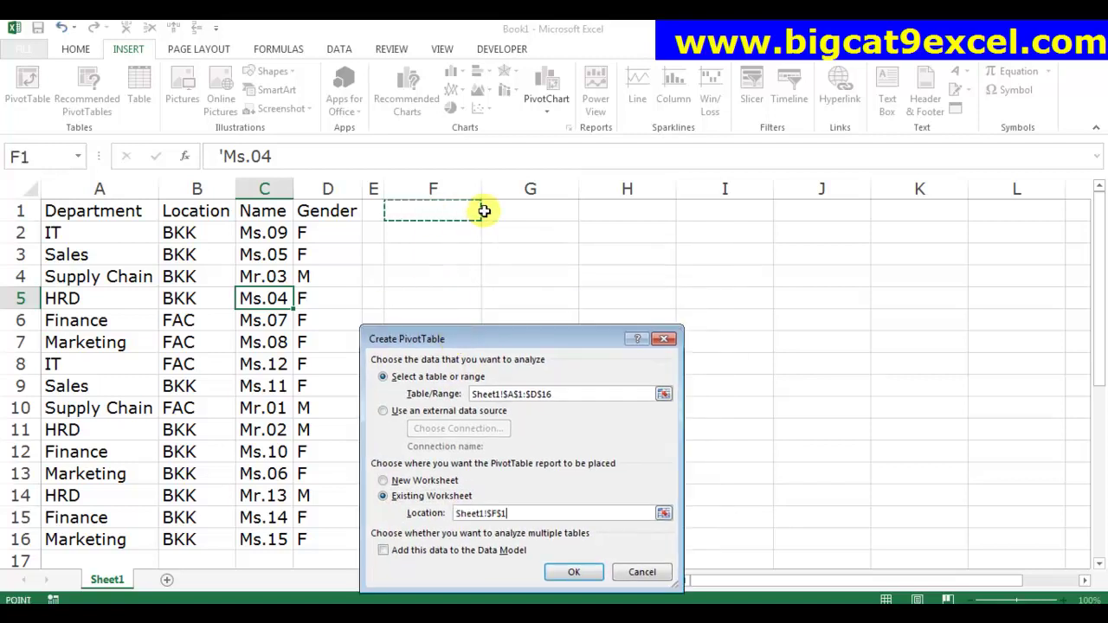
click(627, 275)
click(452, 214)
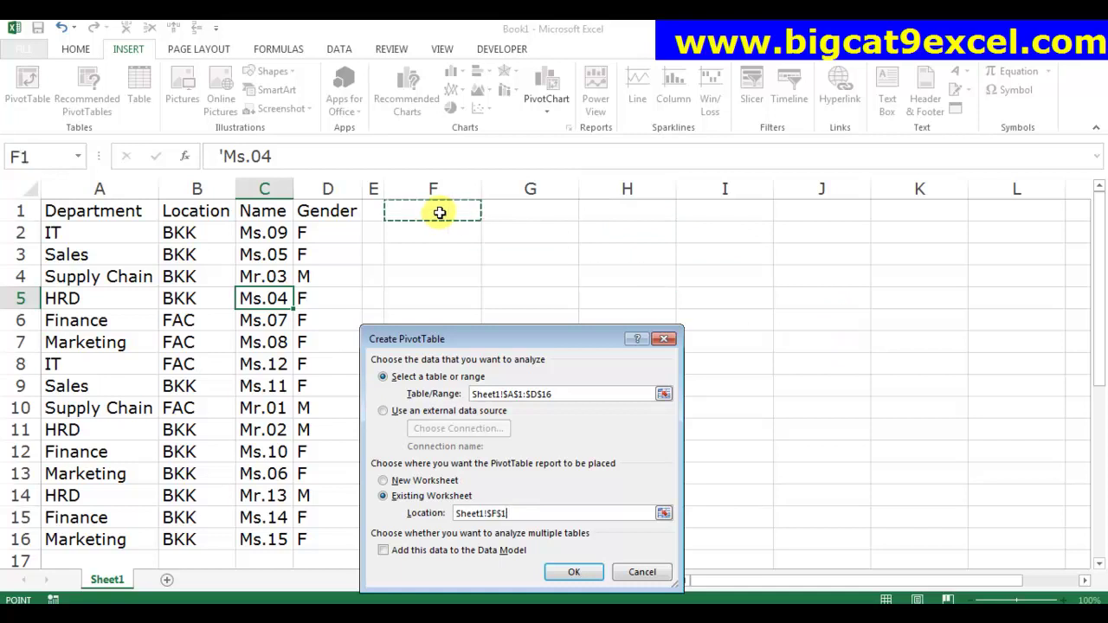
drag(537, 339, 583, 223)
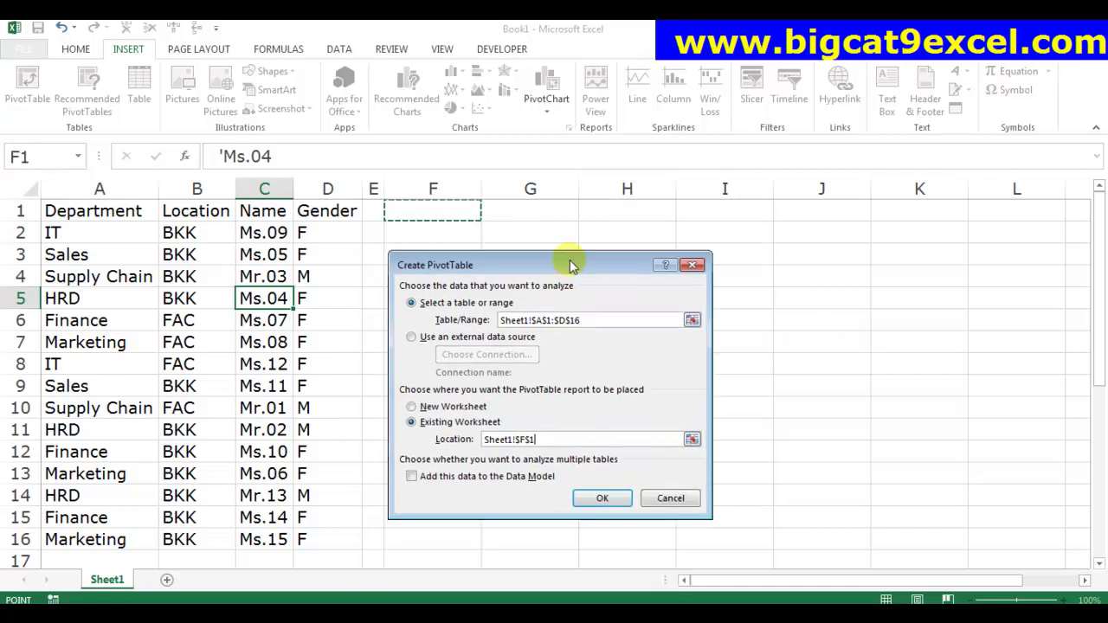
click(618, 460)
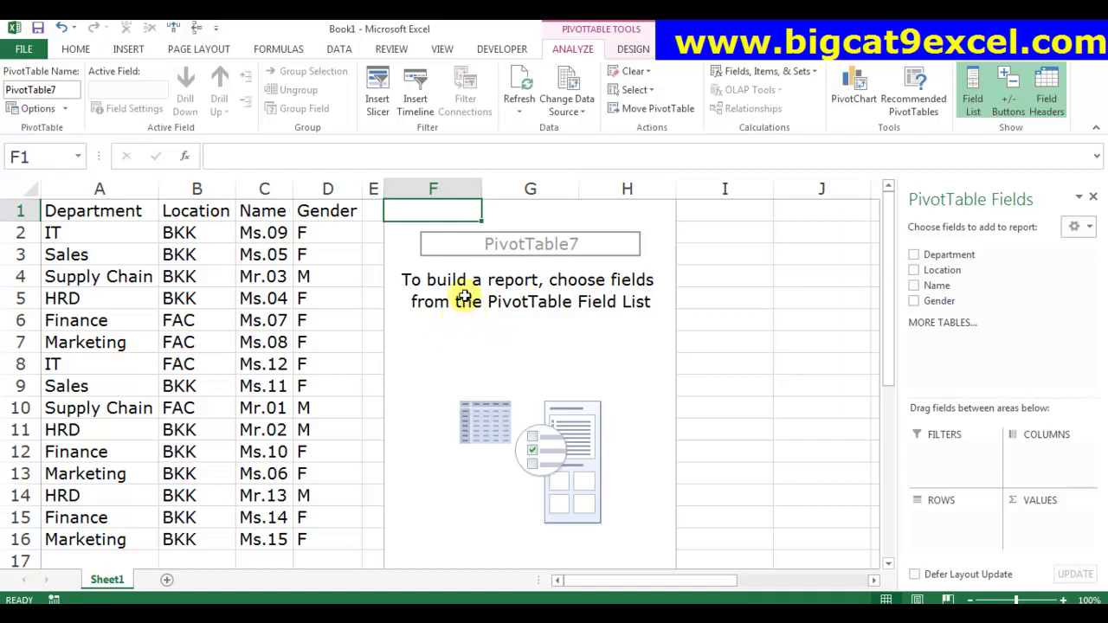
Step: Enable Classic PivotTable layout on the Display settings of PivotTable7's options
right_click(465, 297)
click(483, 372)
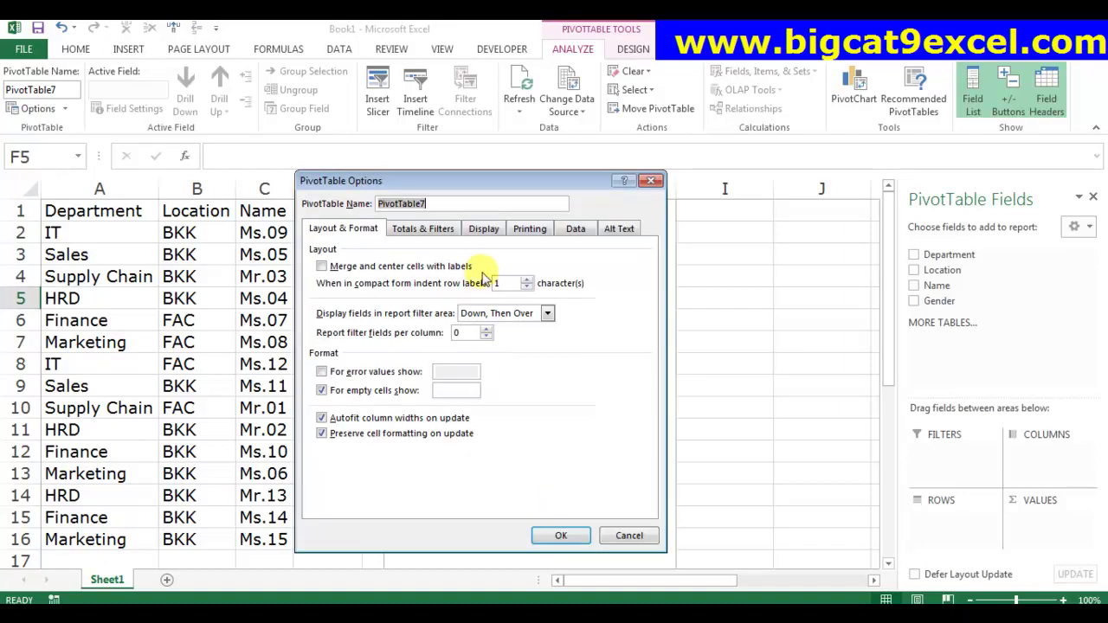
click(484, 231)
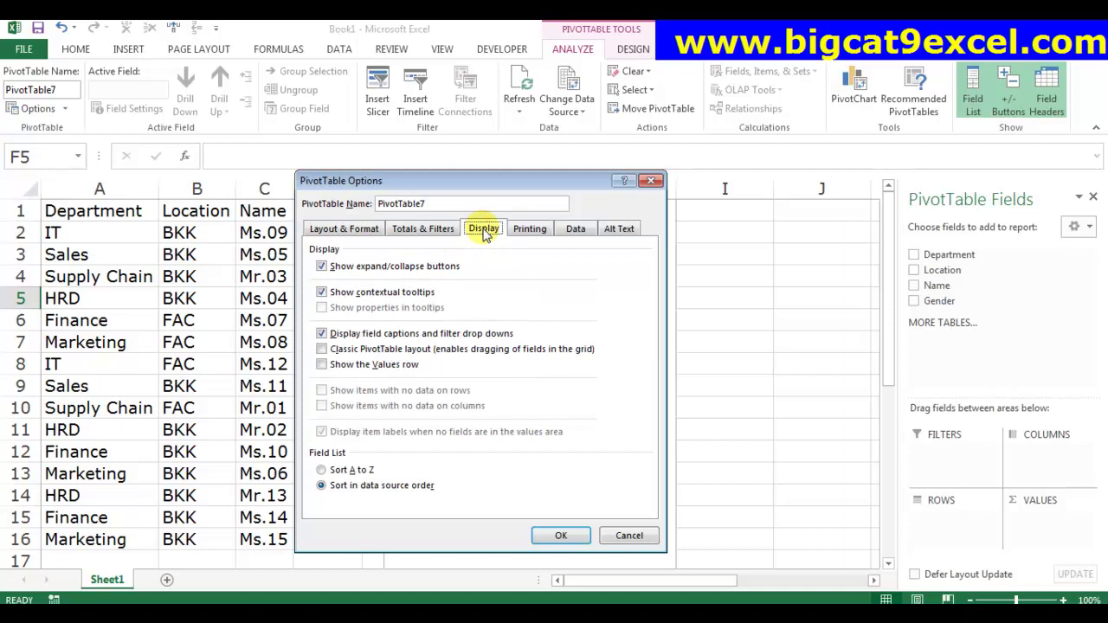
click(322, 350)
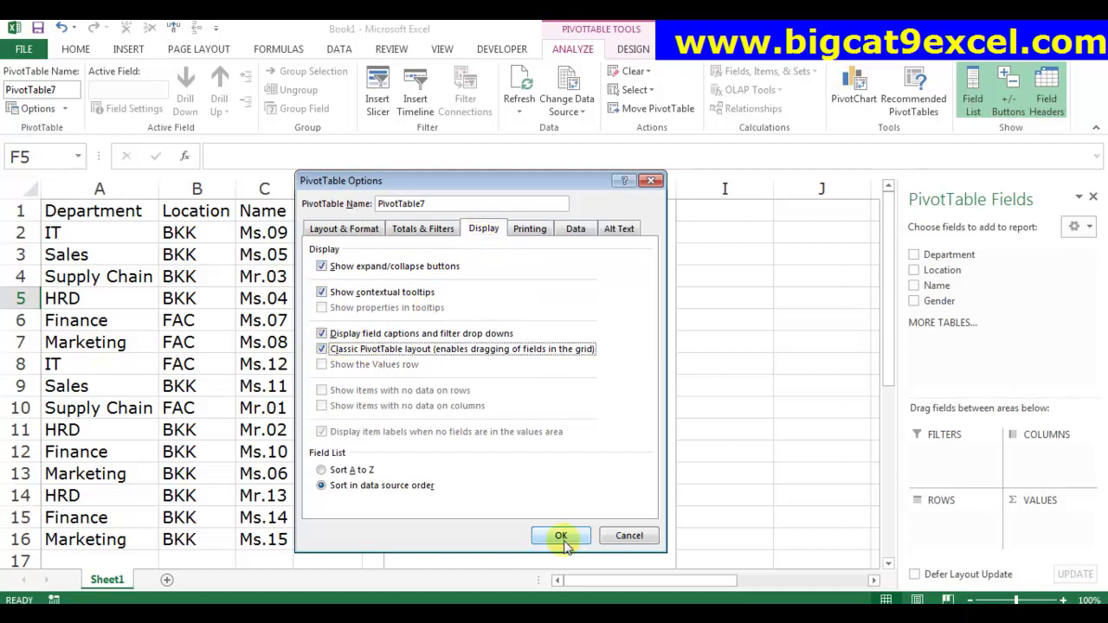
click(562, 536)
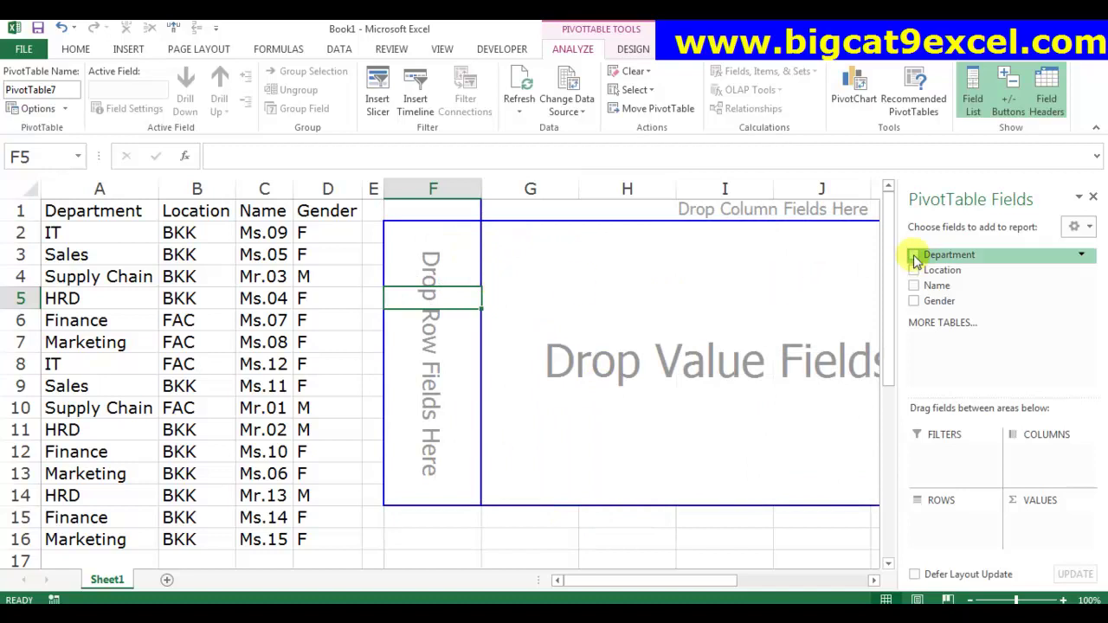
Step: Place Department, Location and Gender as row fields and Name as Count of Name values
drag(916, 261, 460, 279)
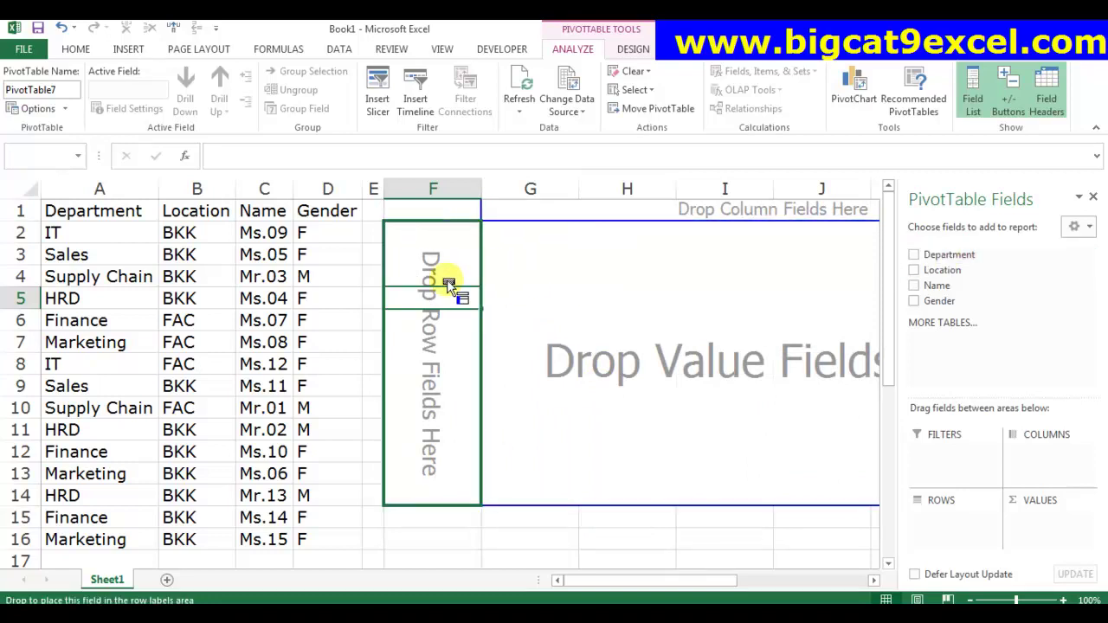
drag(913, 255, 472, 298)
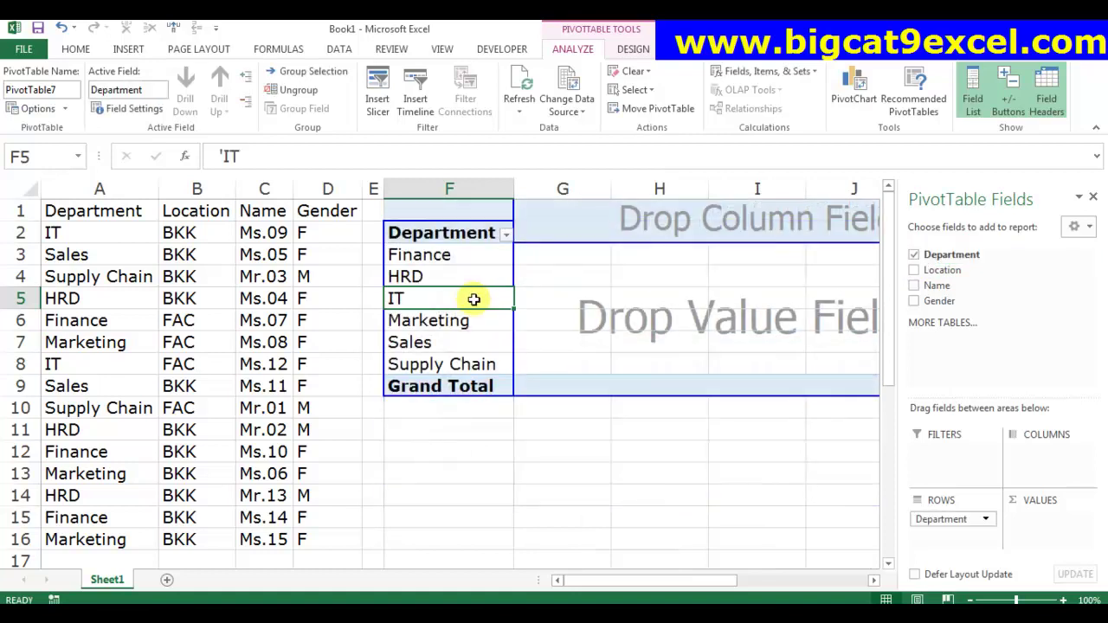
click(914, 271)
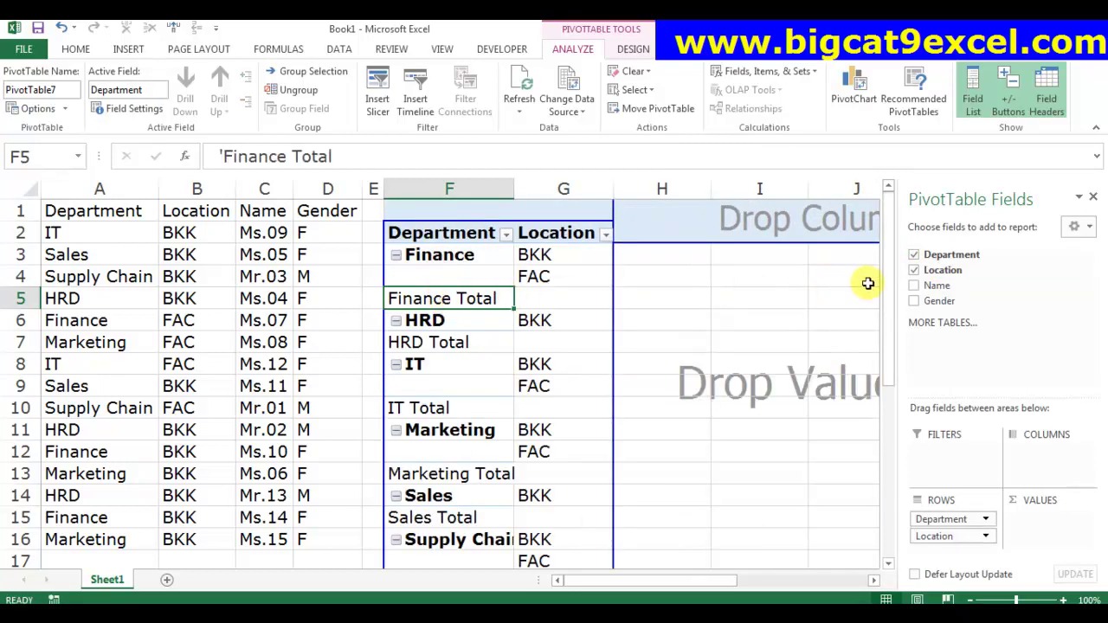
click(913, 271)
drag(942, 271, 494, 277)
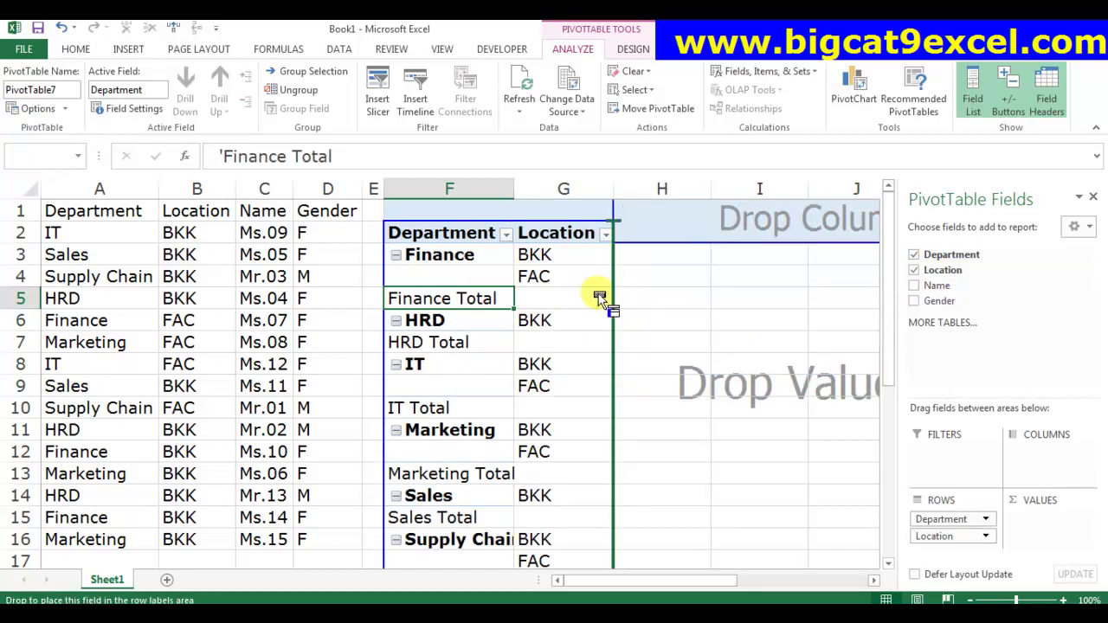
drag(943, 305, 610, 297)
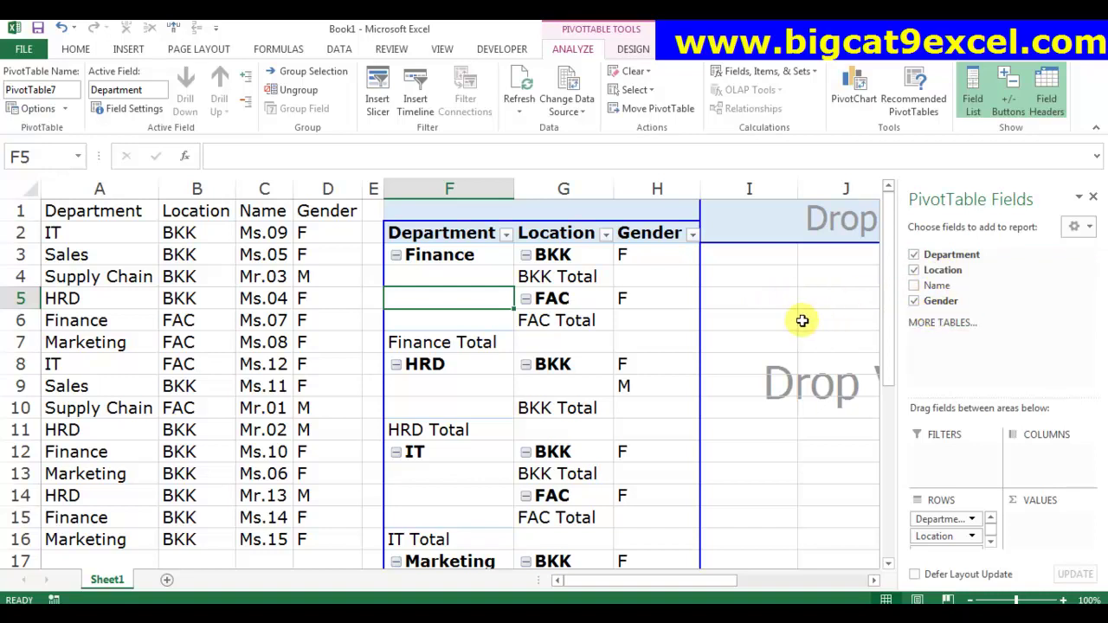
drag(937, 285, 790, 312)
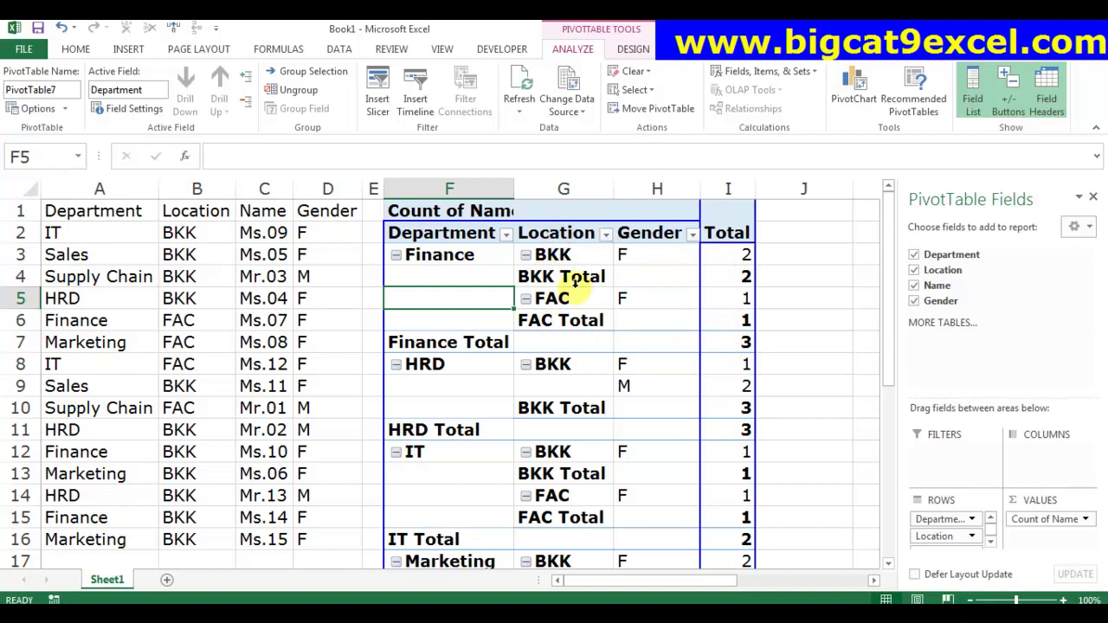
click(558, 234)
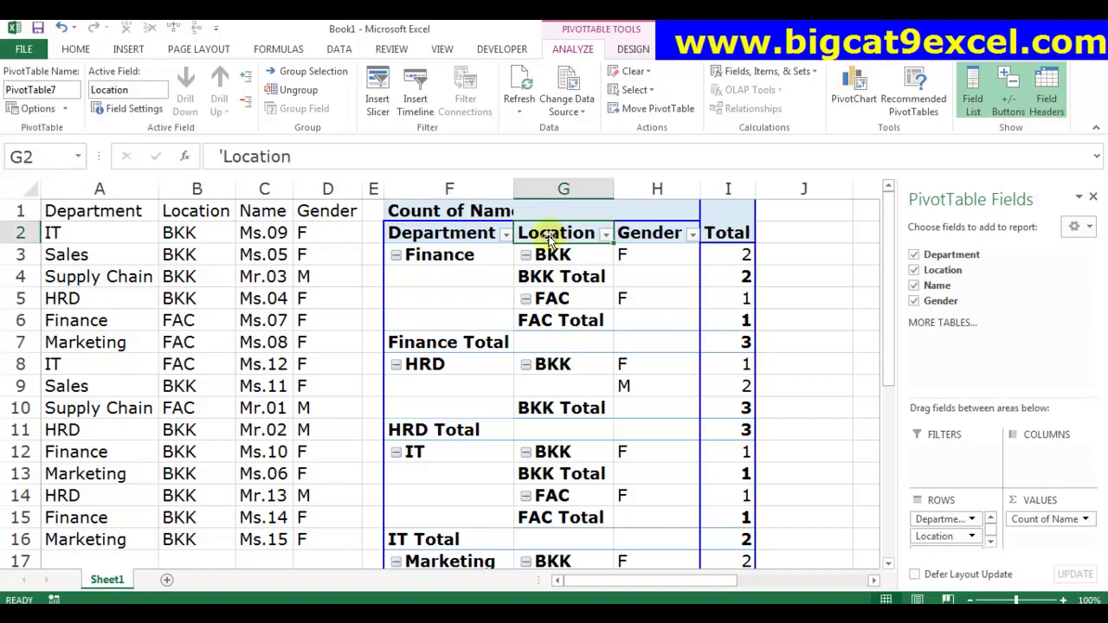
right_click(549, 240)
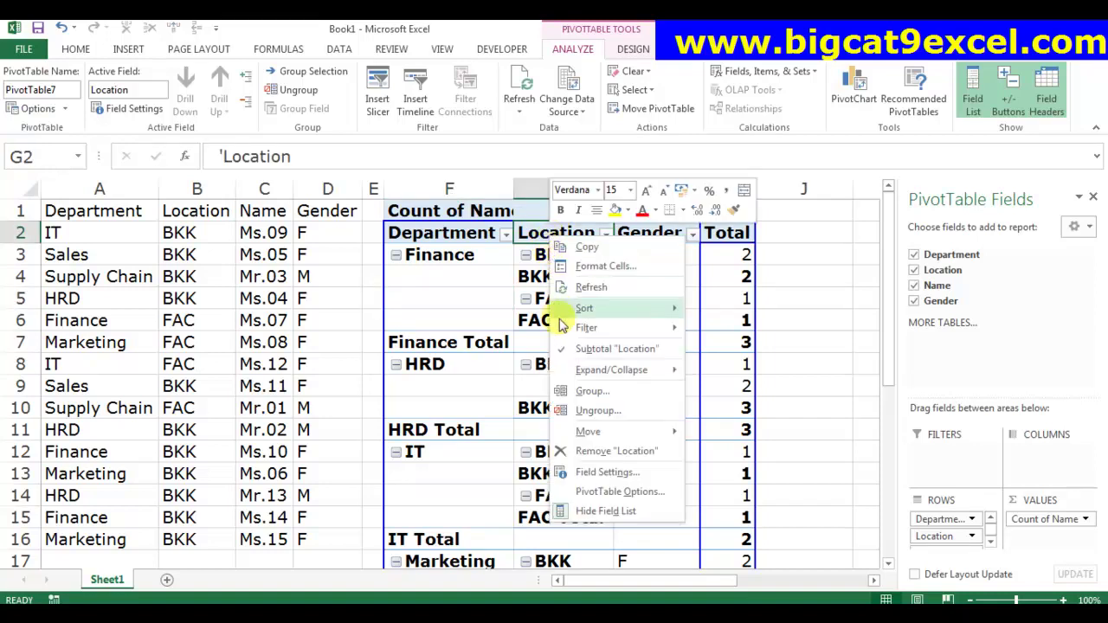
click(606, 349)
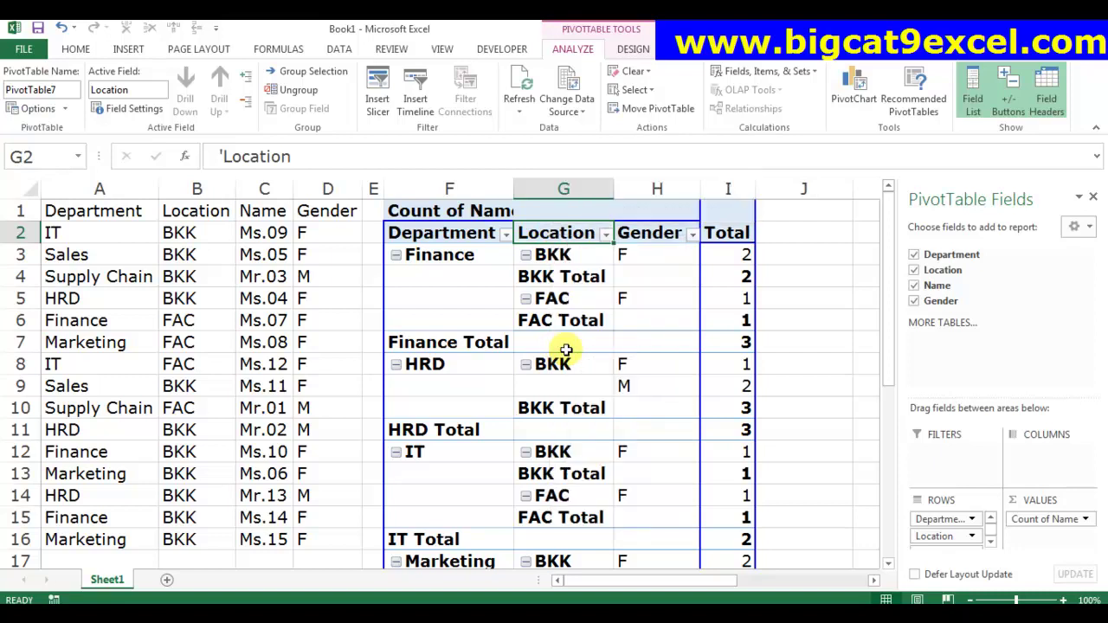
click(642, 240)
right_click(642, 240)
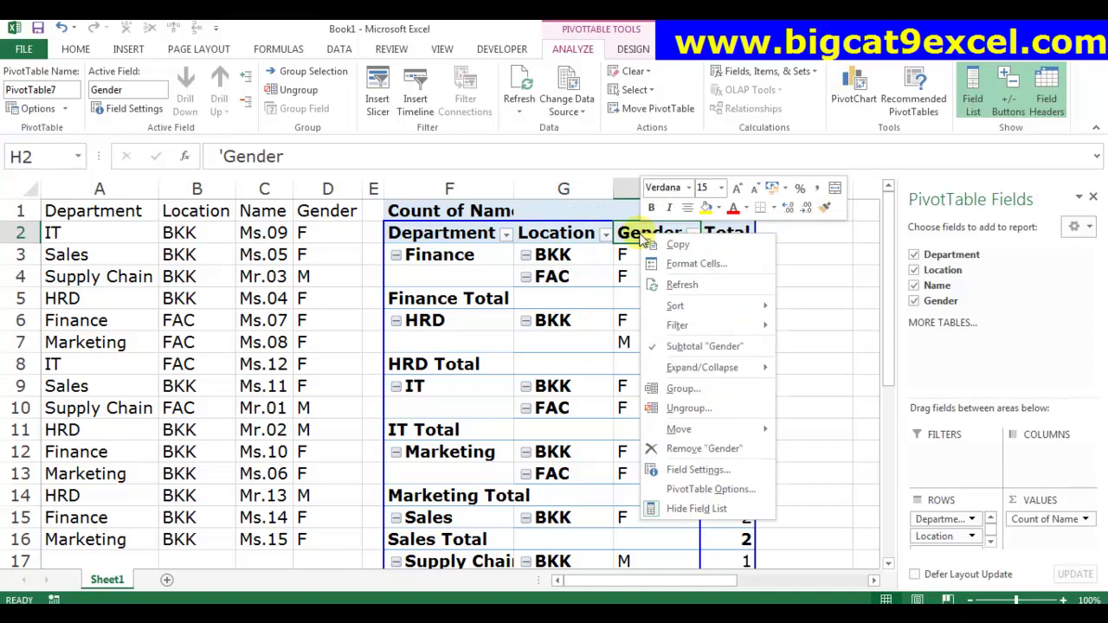
click(617, 343)
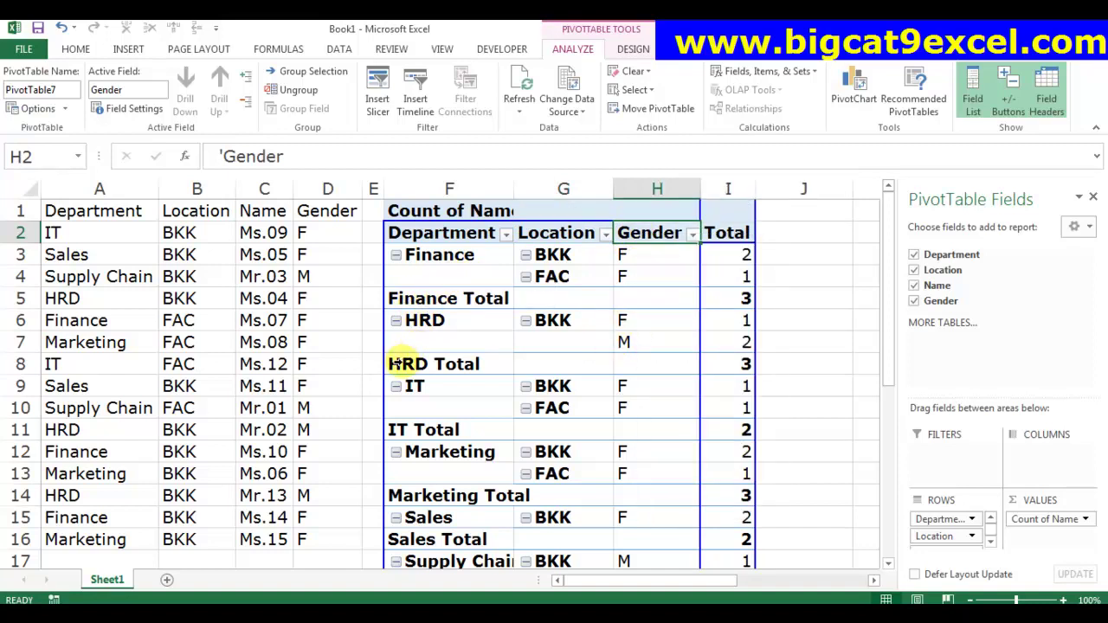
scroll(437, 428, down, 1)
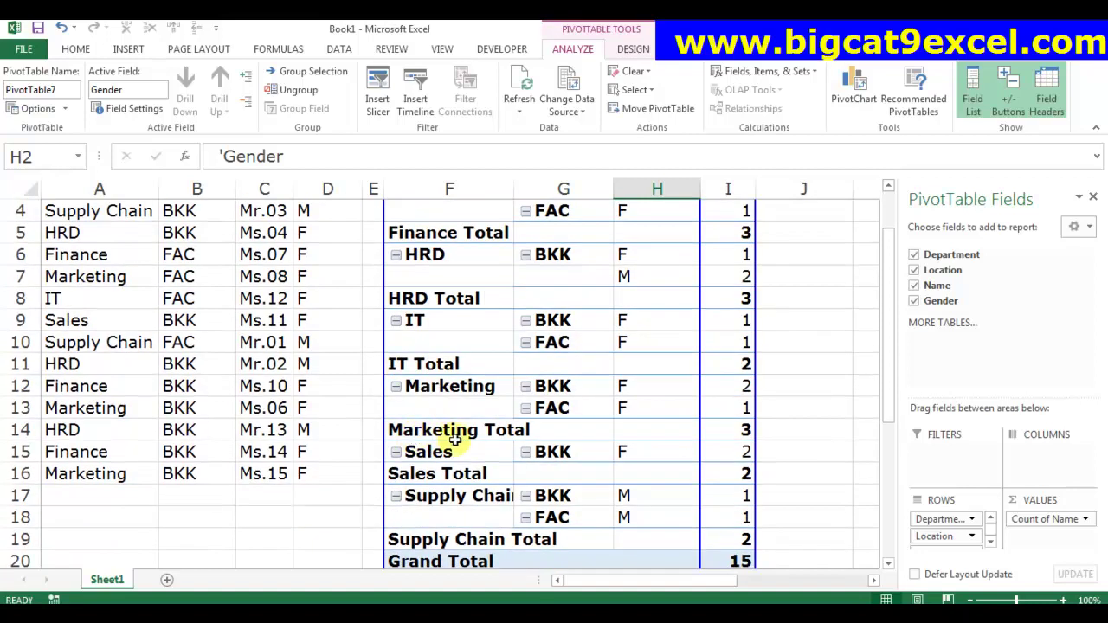
scroll(403, 487, down, 1)
scroll(439, 481, up, 2)
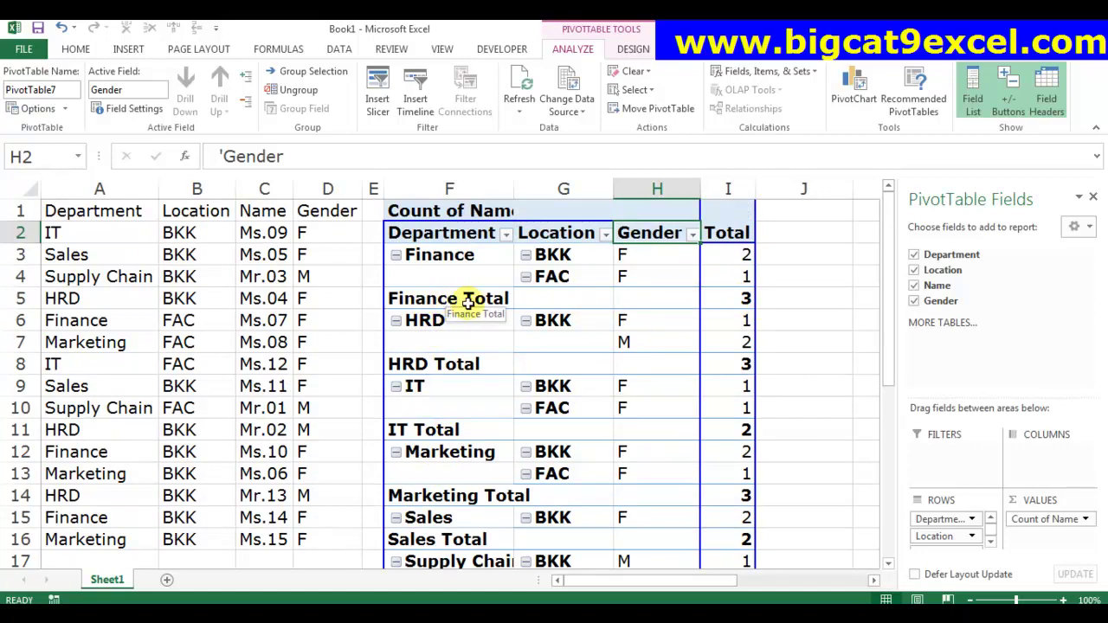
click(383, 299)
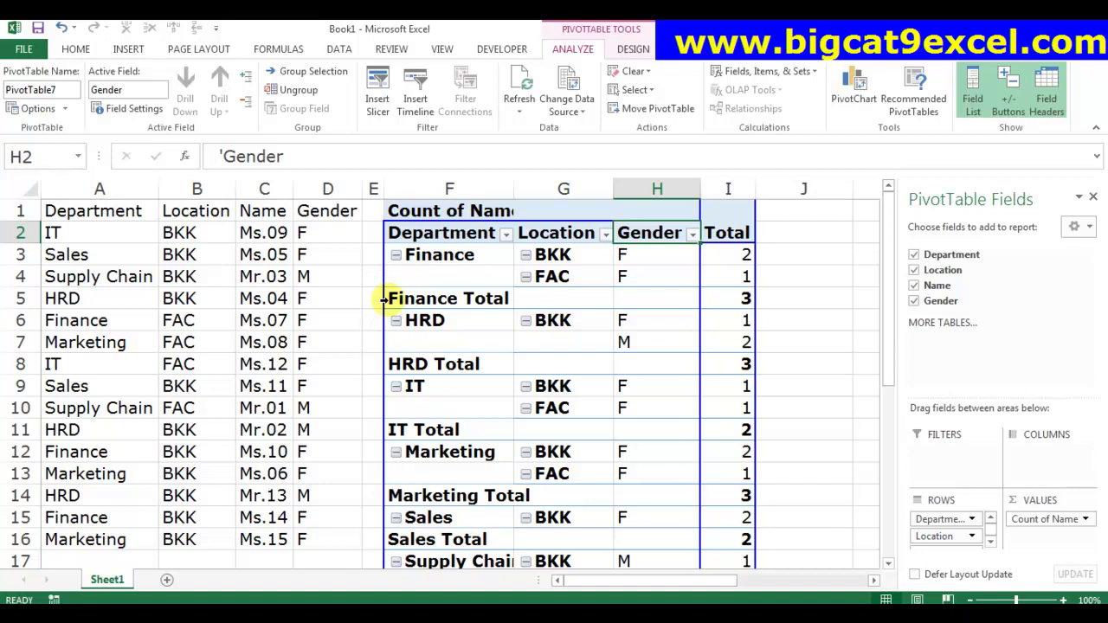
Step: Select all Department subtotal rows, Finance Total through Supply Chain Total, and fill them yellow
click(383, 299)
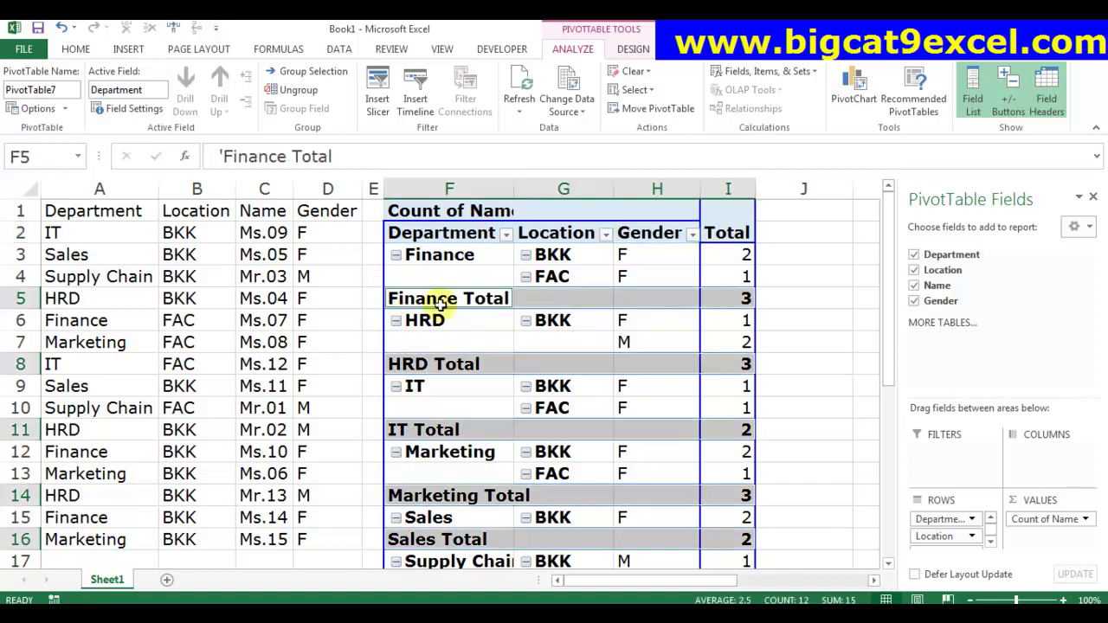
scroll(461, 375, down, 2)
scroll(461, 374, down, 1)
scroll(461, 374, up, 2)
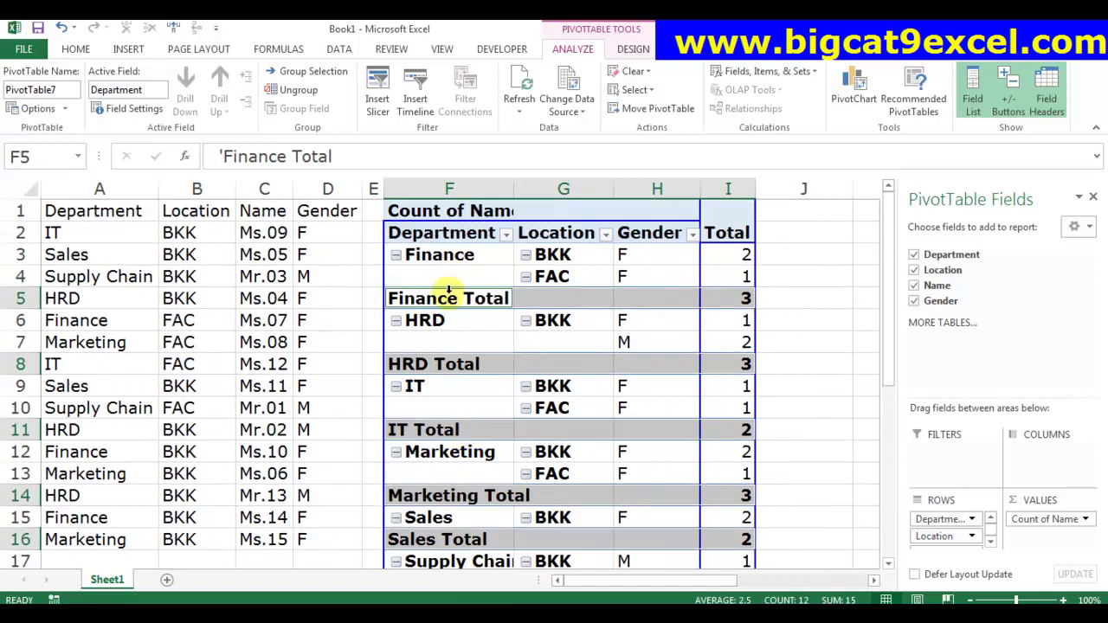
click(75, 48)
click(246, 103)
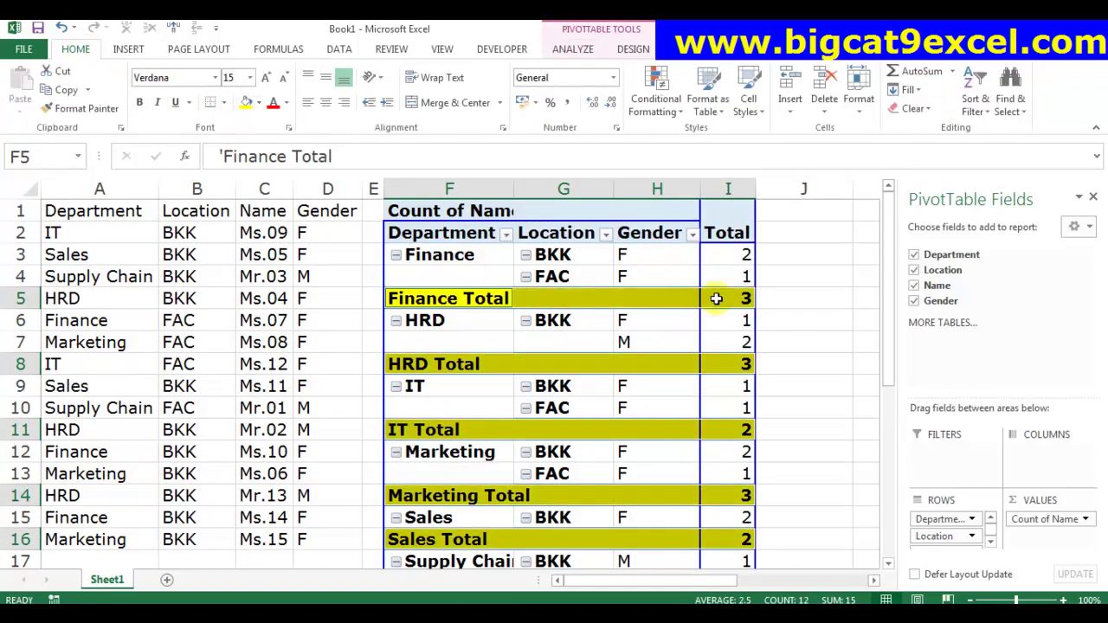
click(796, 286)
scroll(498, 312, down, 2)
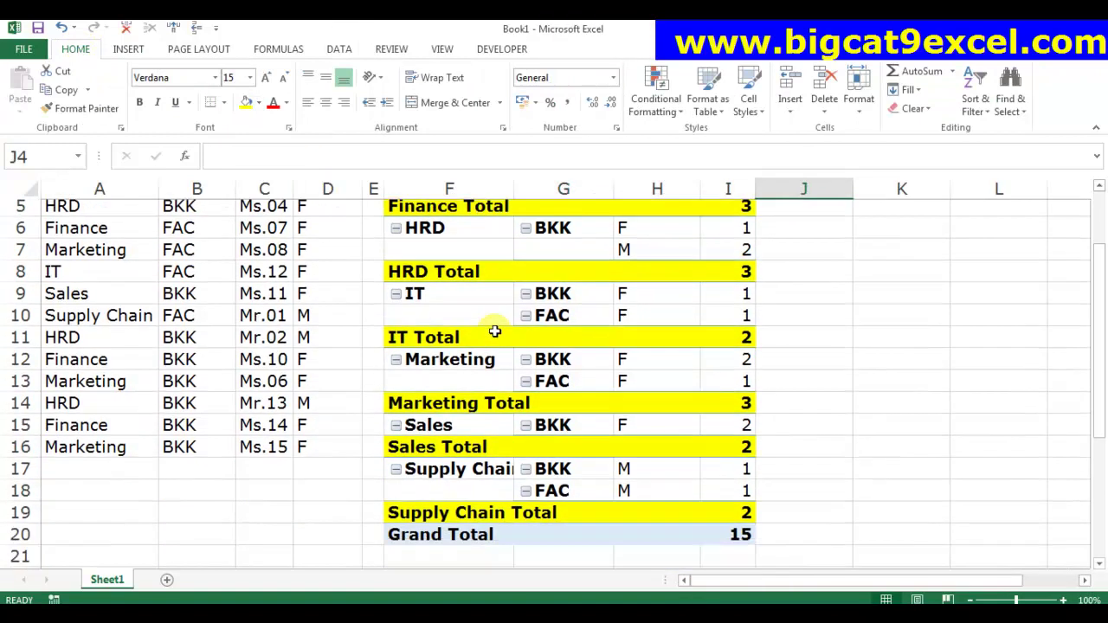
scroll(493, 390, up, 2)
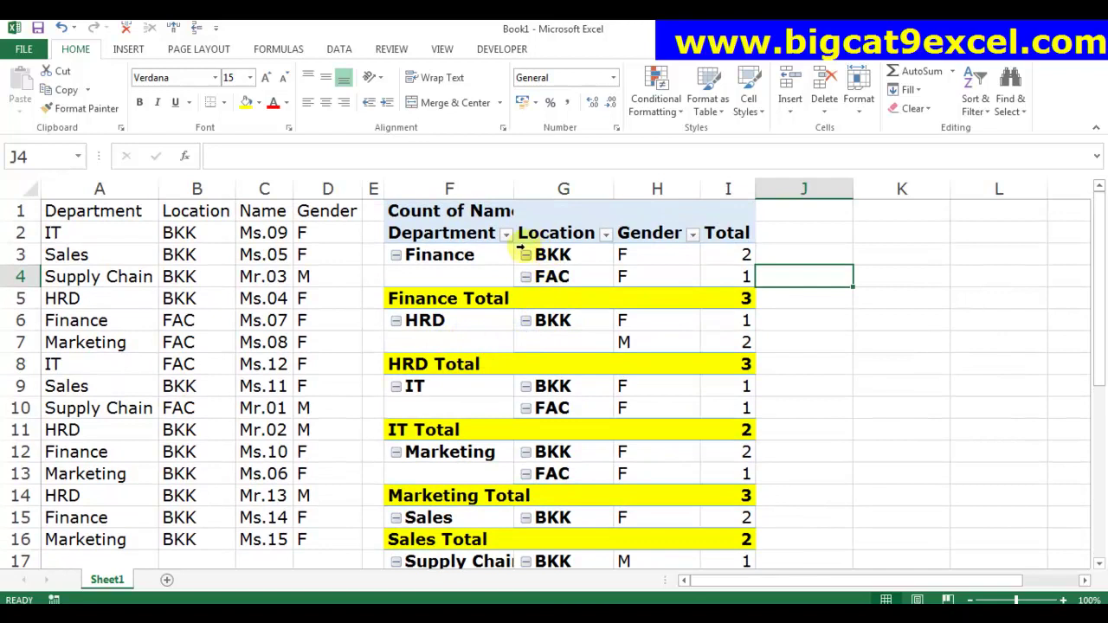
Step: Drag the Location header ahead of Department so Location becomes the outer row field
drag(550, 234, 391, 243)
scroll(453, 284, down, 3)
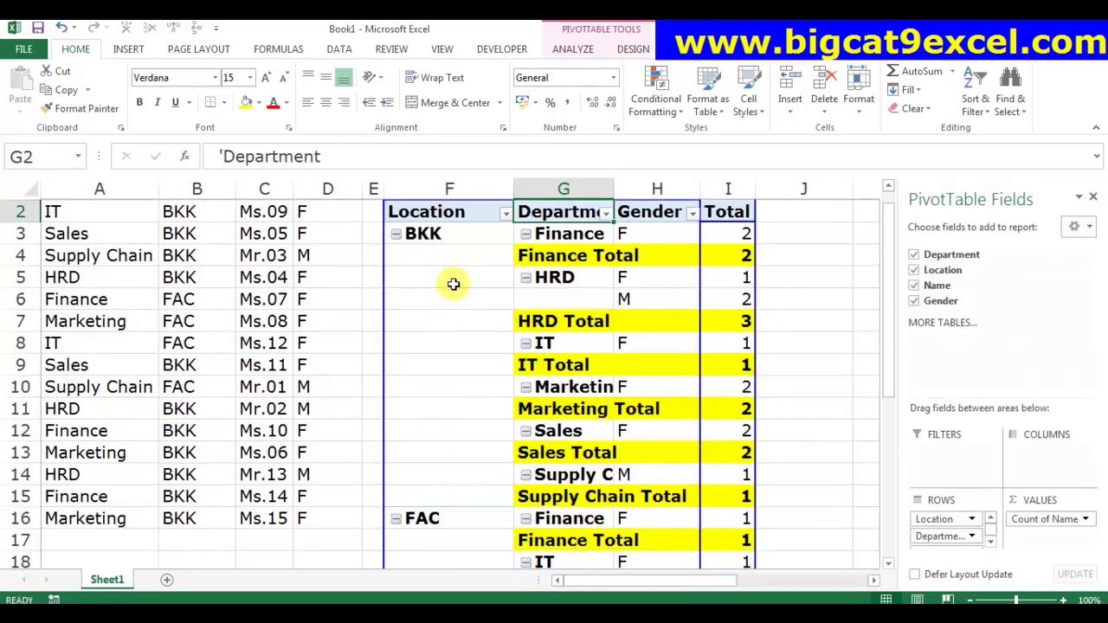
scroll(453, 283, up, 3)
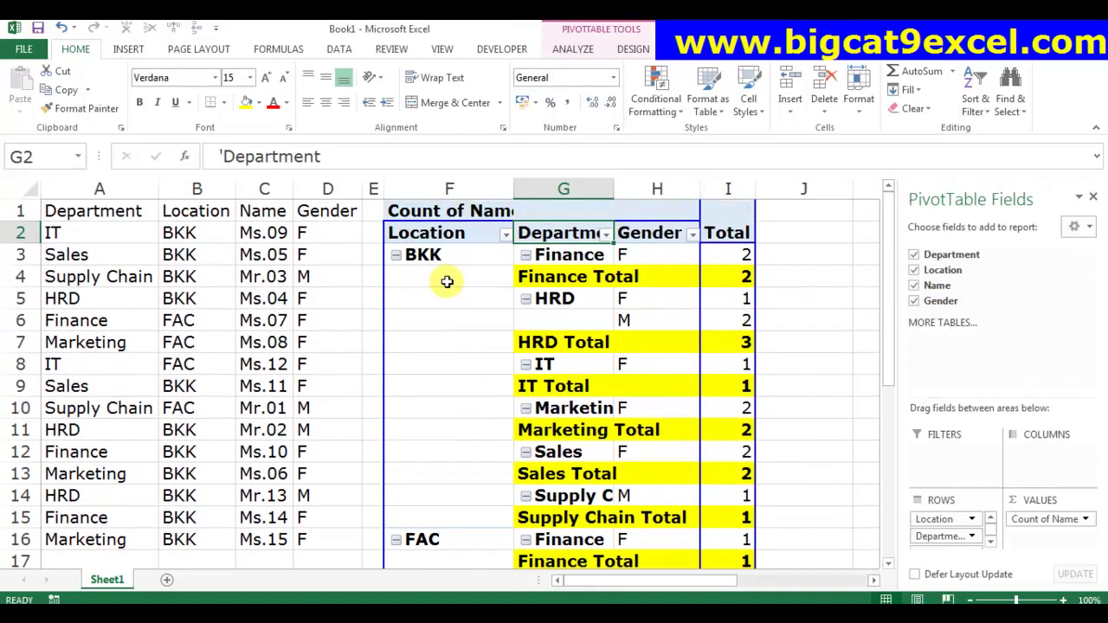
right_click(442, 238)
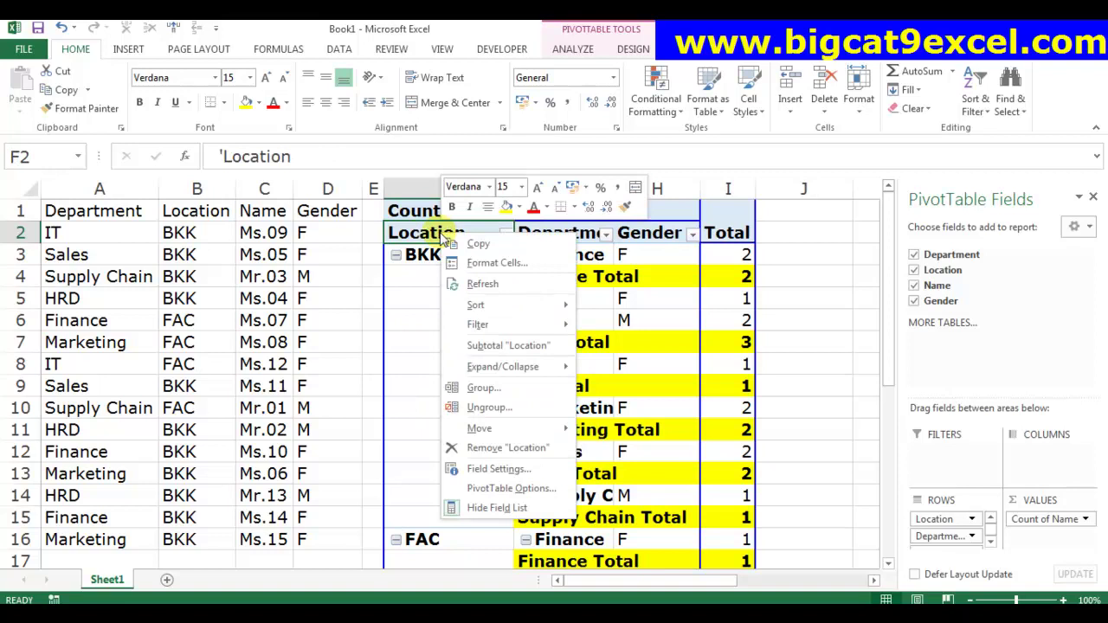
Step: Turn on subtotals for Location and turn off subtotals for Department
click(456, 345)
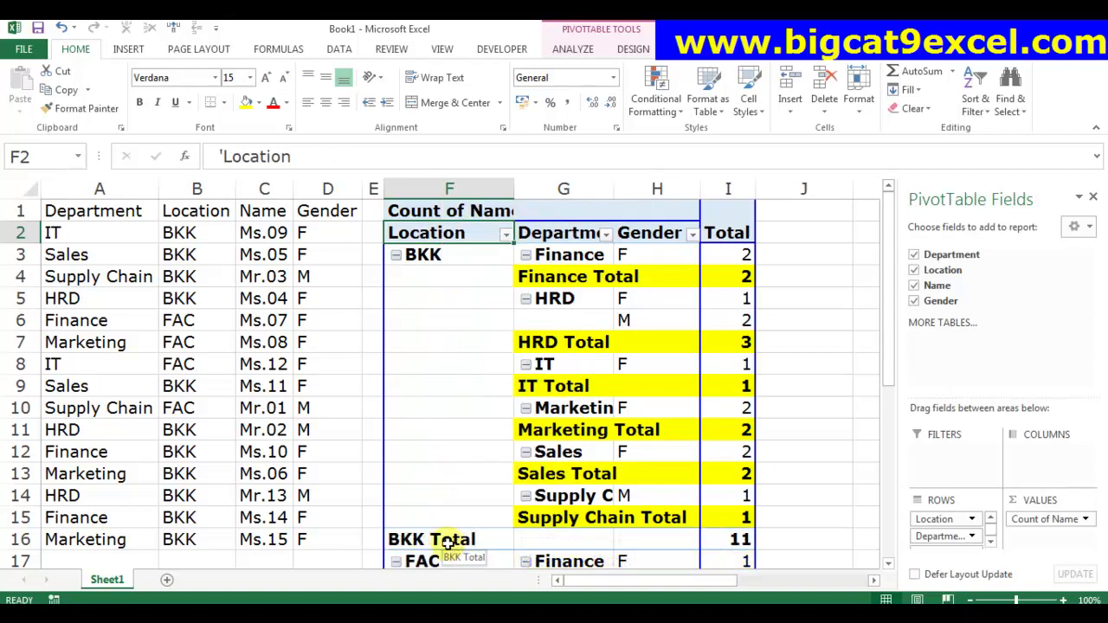
click(563, 240)
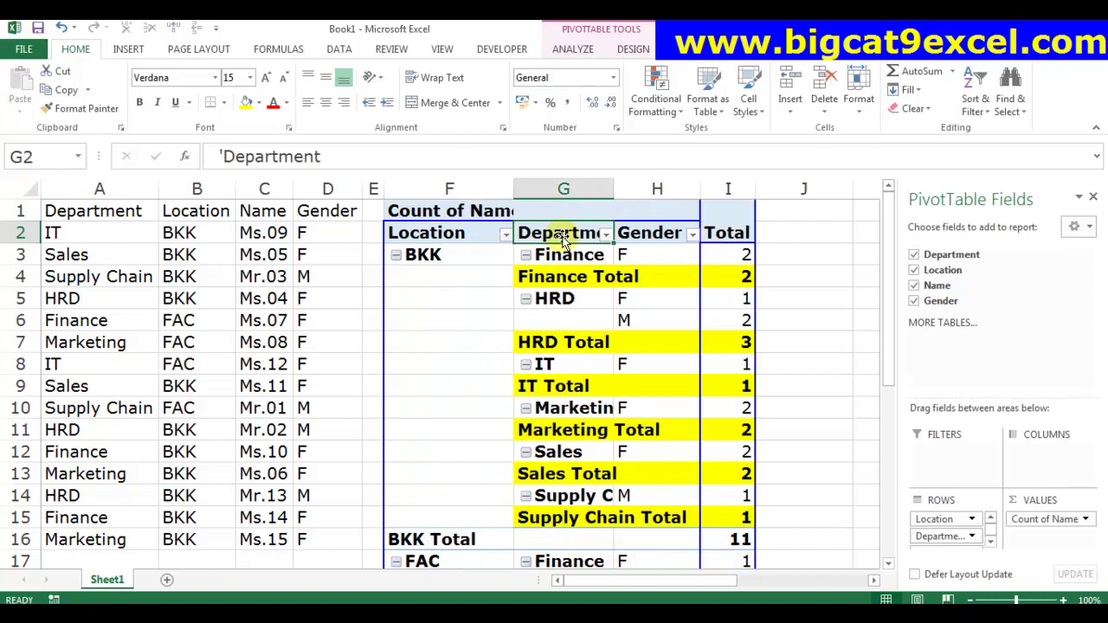
right_click(564, 241)
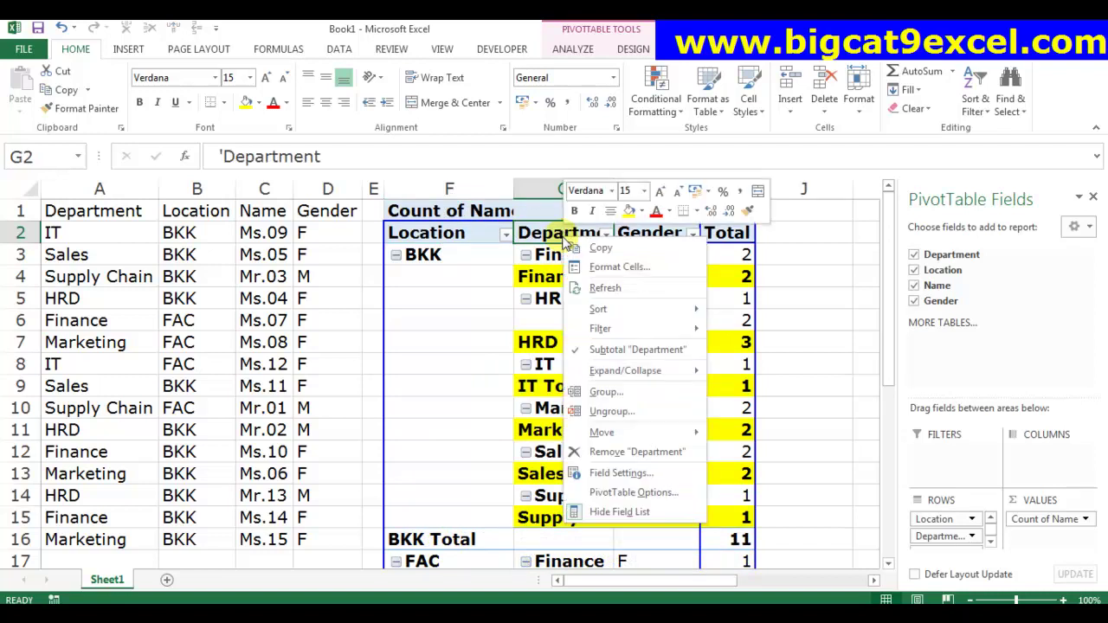
click(575, 355)
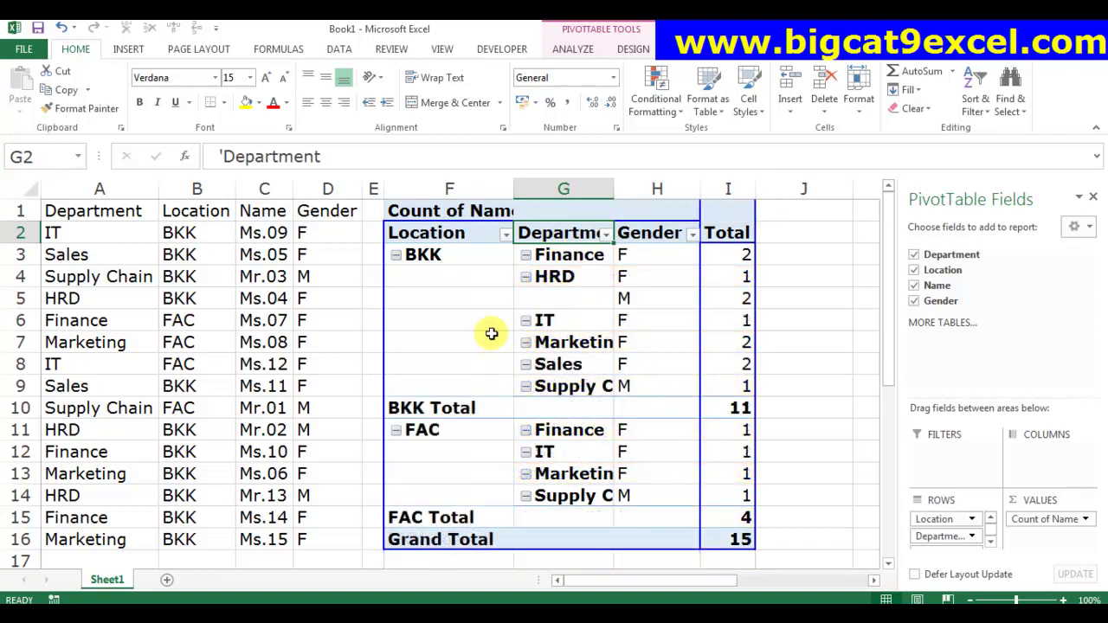
Step: Fill the BKK Total and FAC Total subtotal rows yellow
click(387, 407)
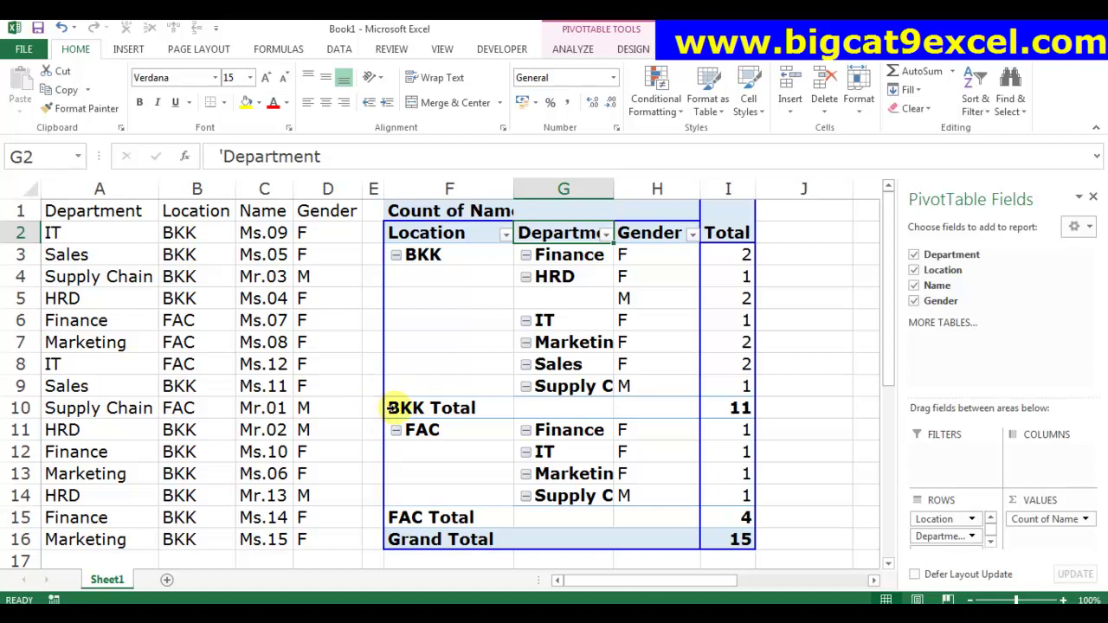
click(387, 408)
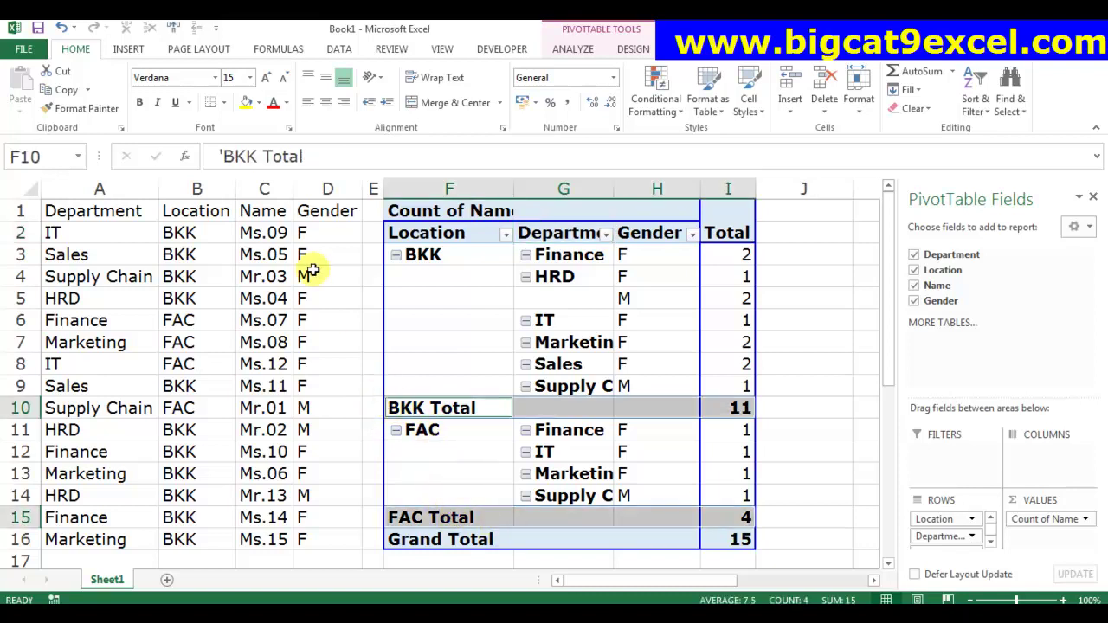
click(247, 103)
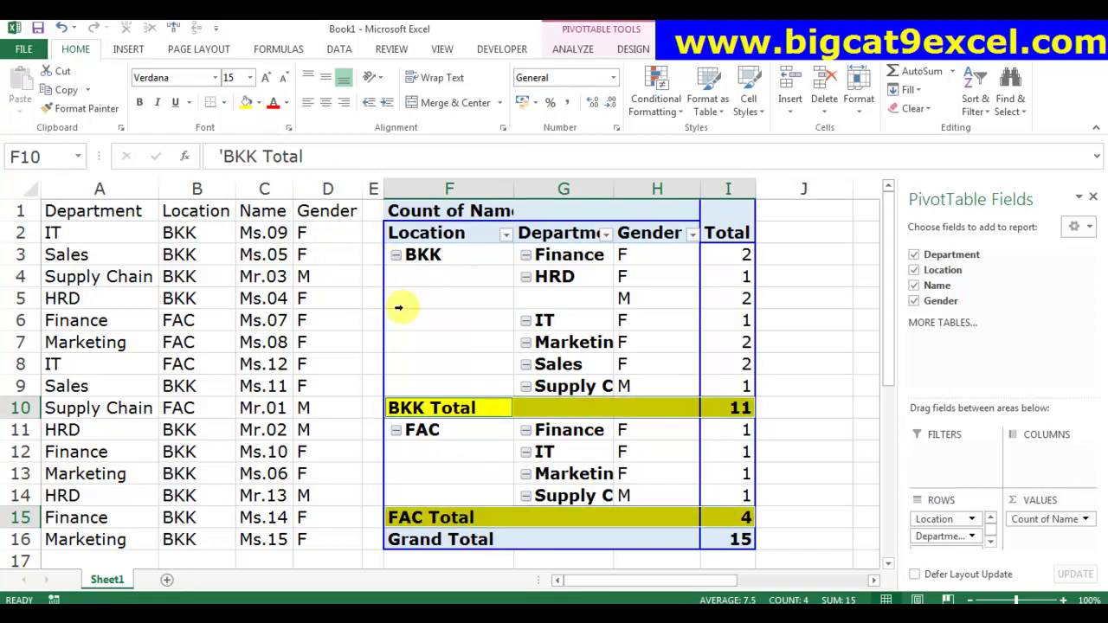
click(784, 317)
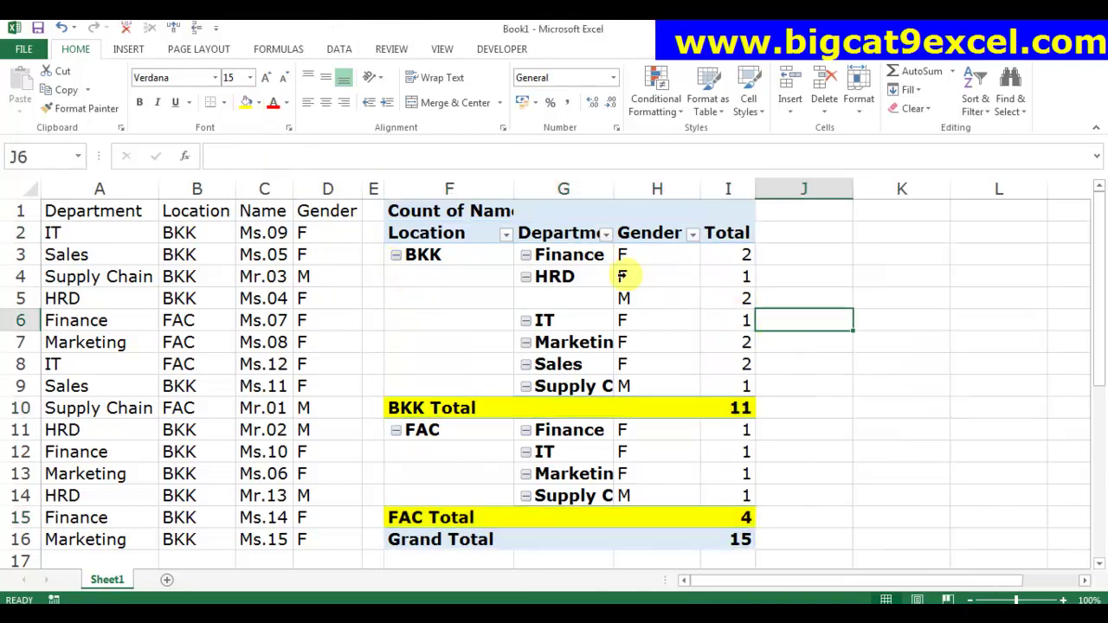
click(645, 238)
Step: Move Gender to the first row position and turn on Gender subtotals
drag(652, 238, 385, 237)
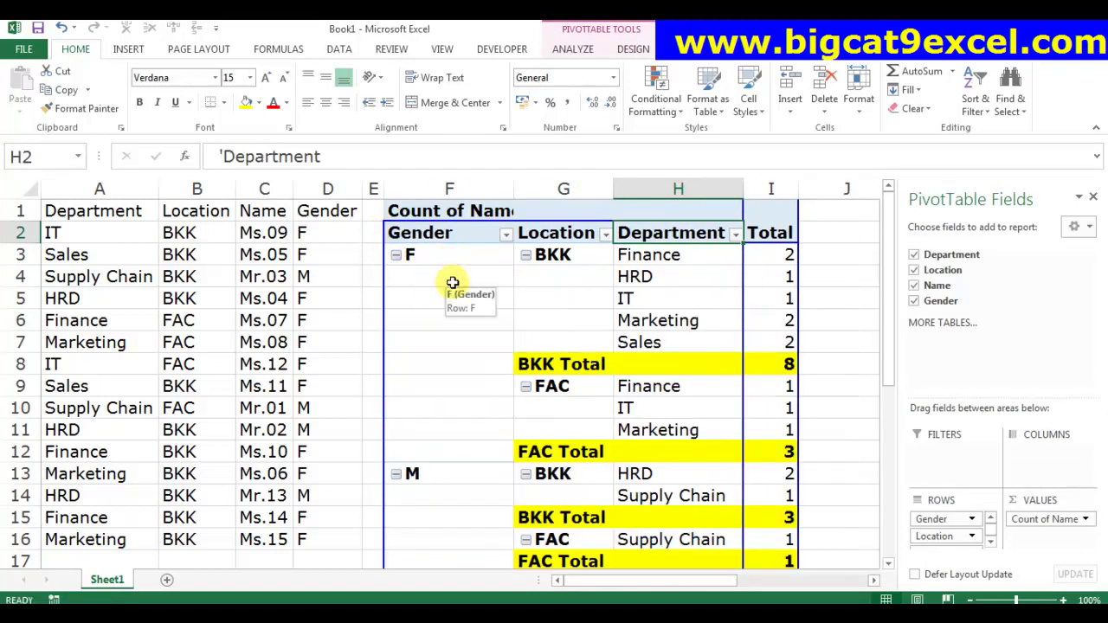
scroll(451, 285, down, 2)
scroll(452, 296, up, 2)
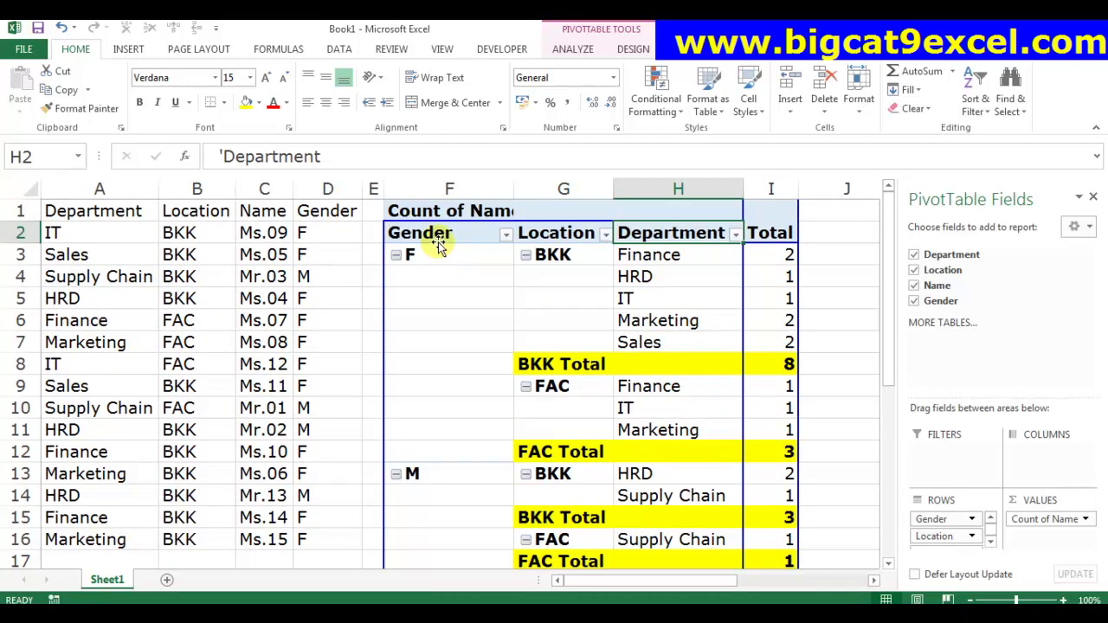
click(440, 243)
right_click(433, 242)
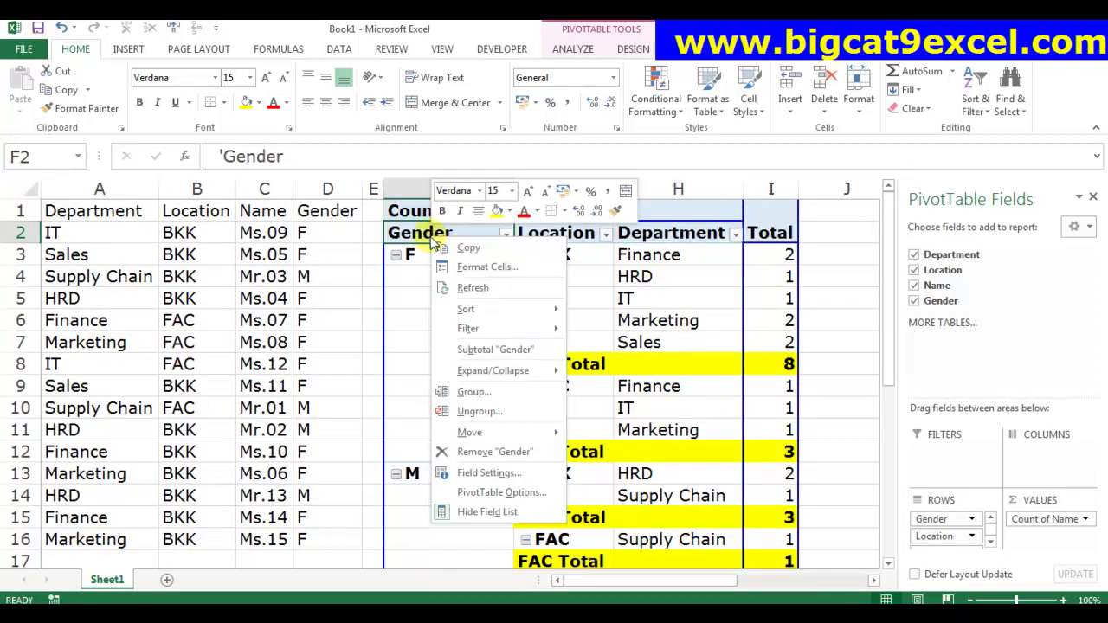
click(454, 352)
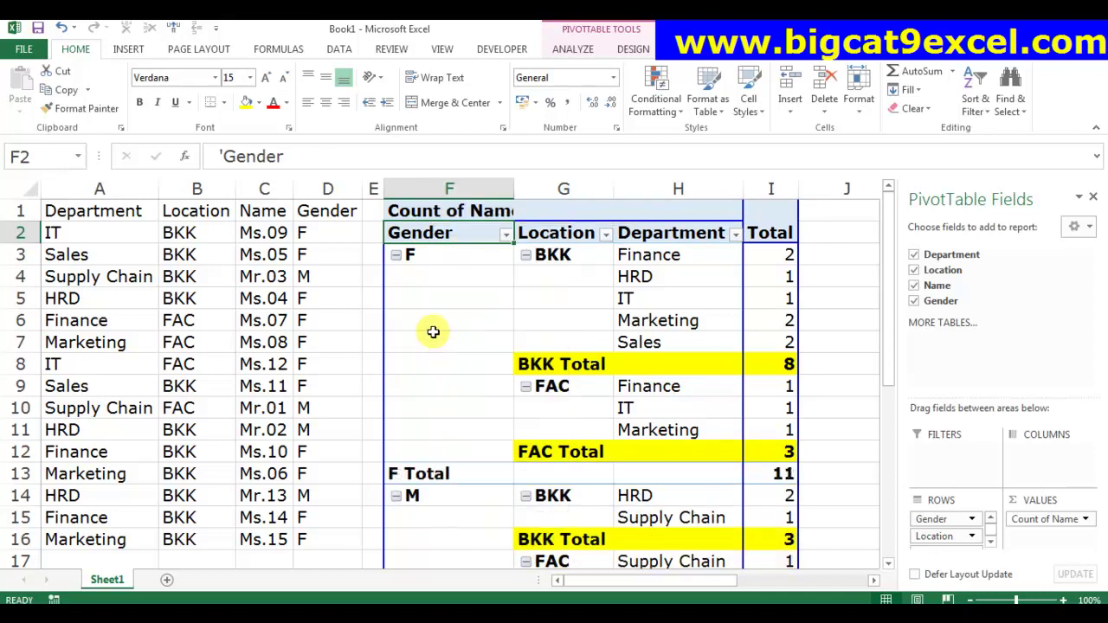
right_click(440, 240)
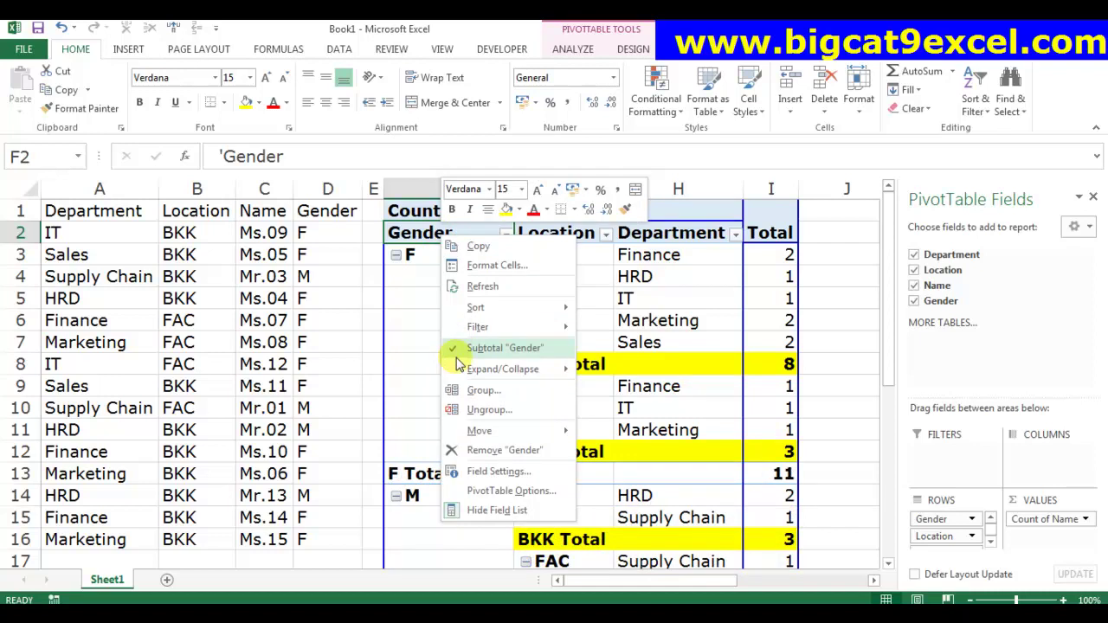
key(Escape)
Step: Fill the F Total and M Total subtotal rows yellow
scroll(474, 470, down, 1)
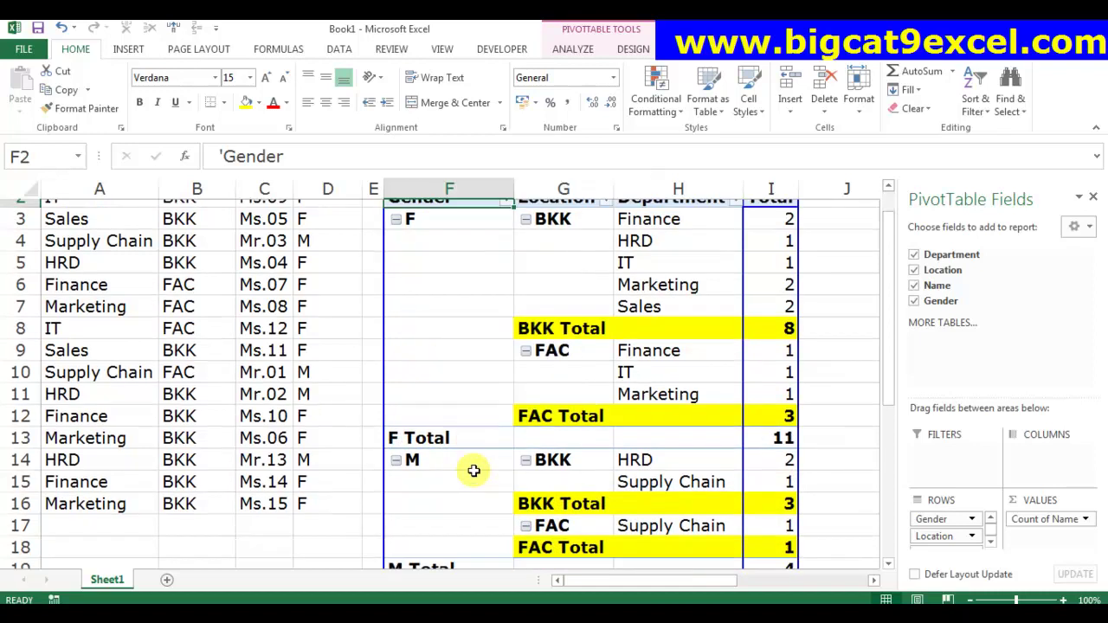
scroll(474, 470, down, 2)
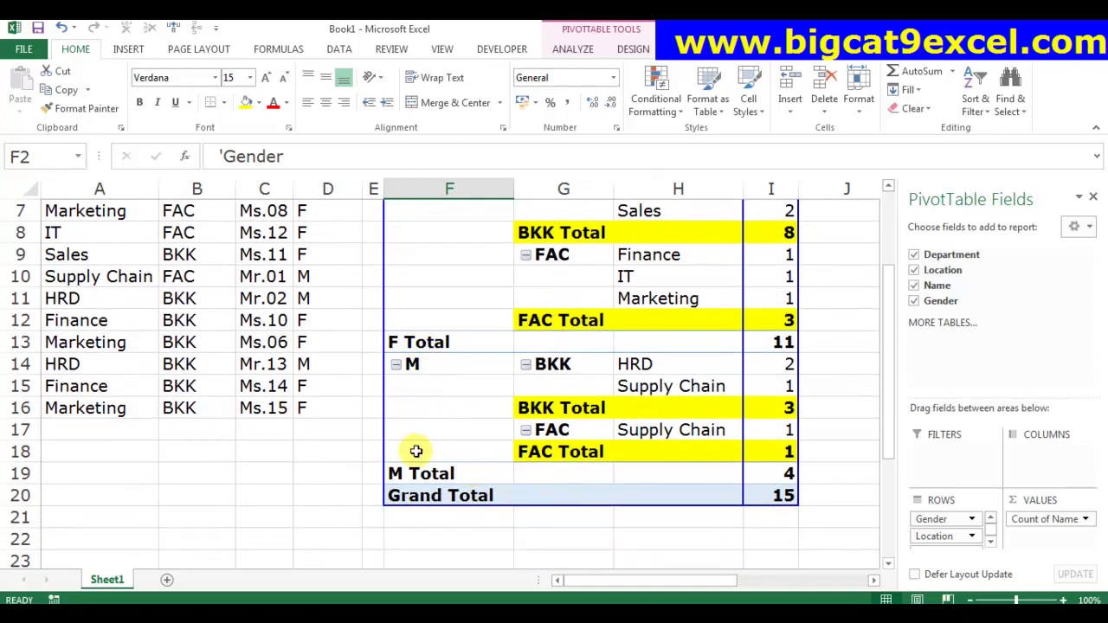
click(382, 343)
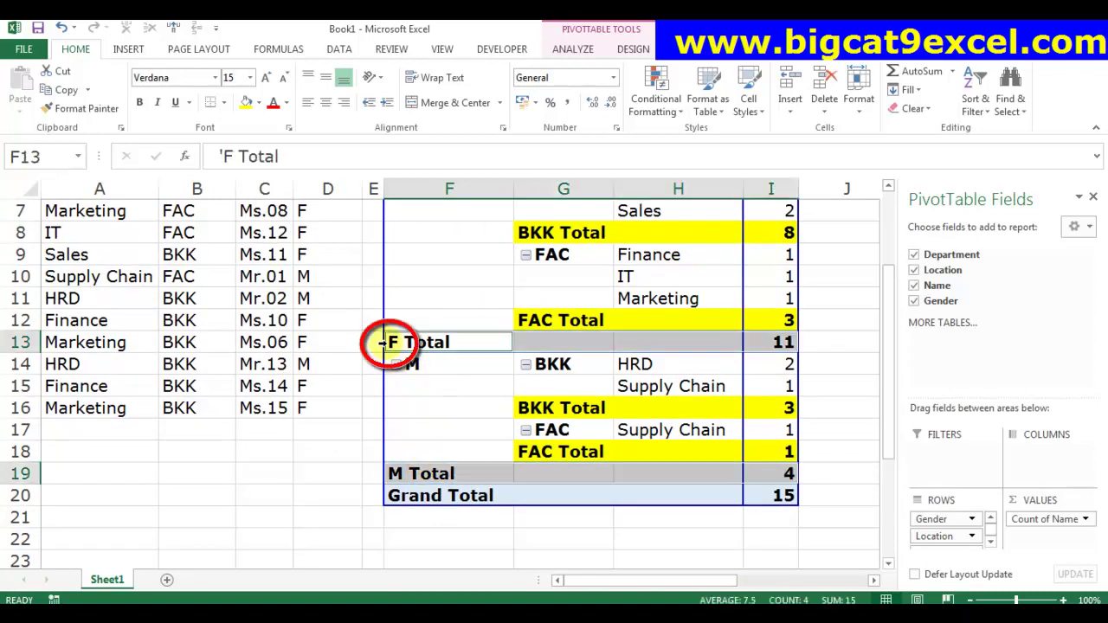
click(246, 102)
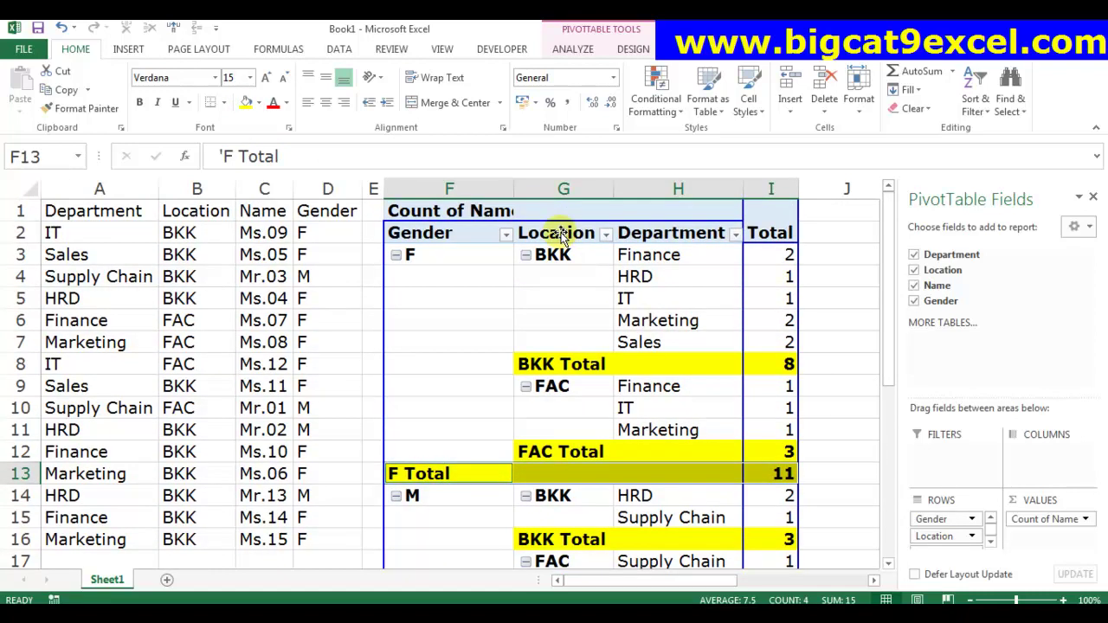
click(554, 233)
Step: Untick Subtotal "Location" so the BKK Total and FAC Total rows disappear
right_click(558, 234)
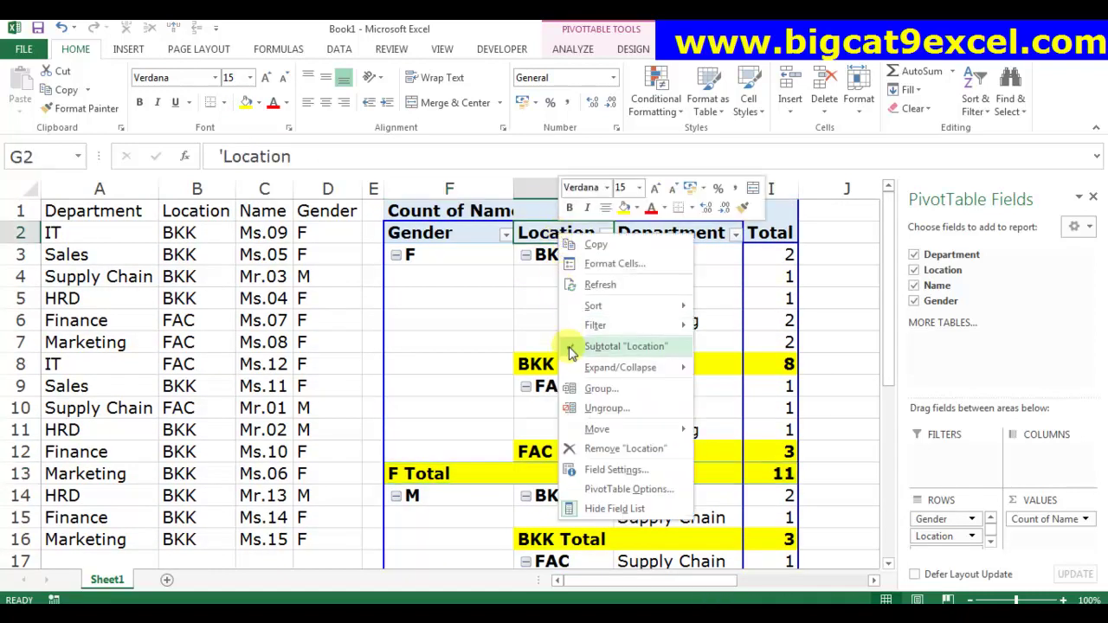
click(550, 238)
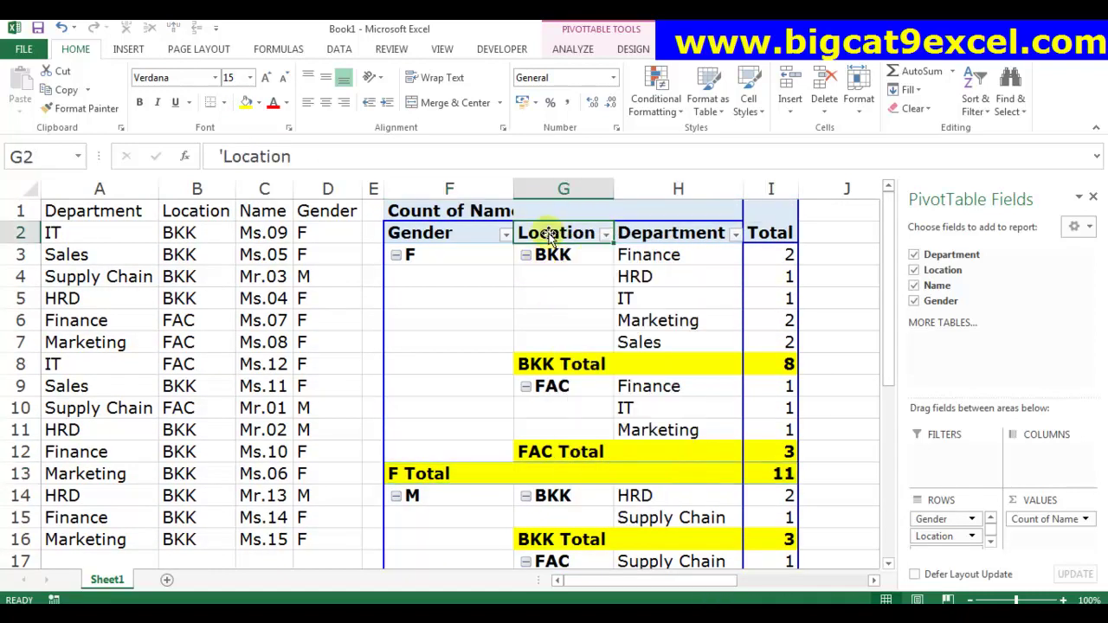
right_click(550, 236)
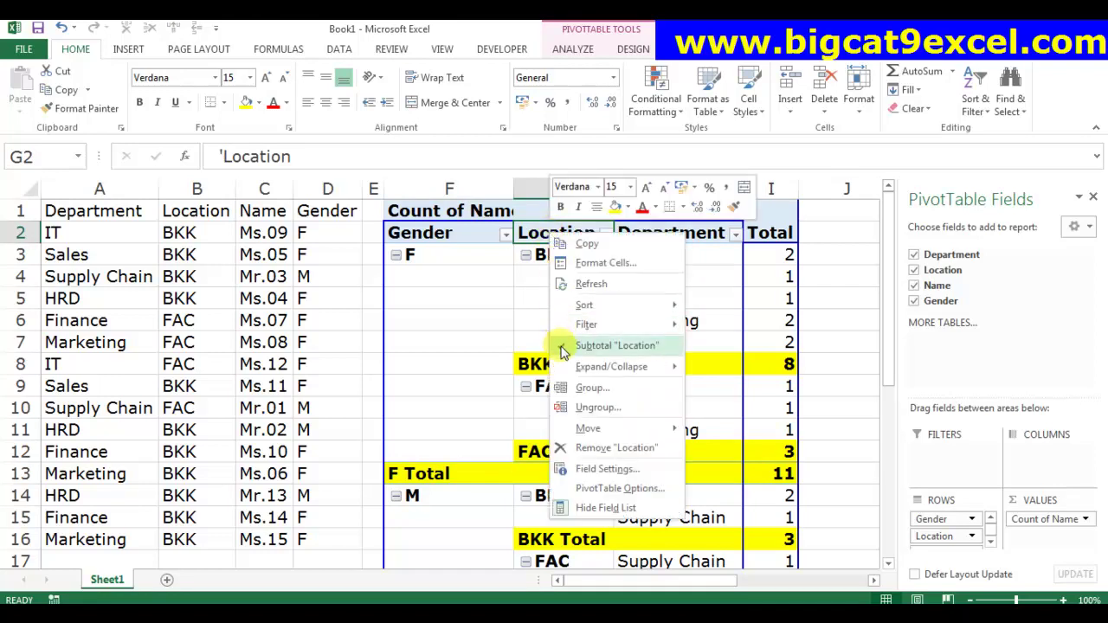
click(606, 346)
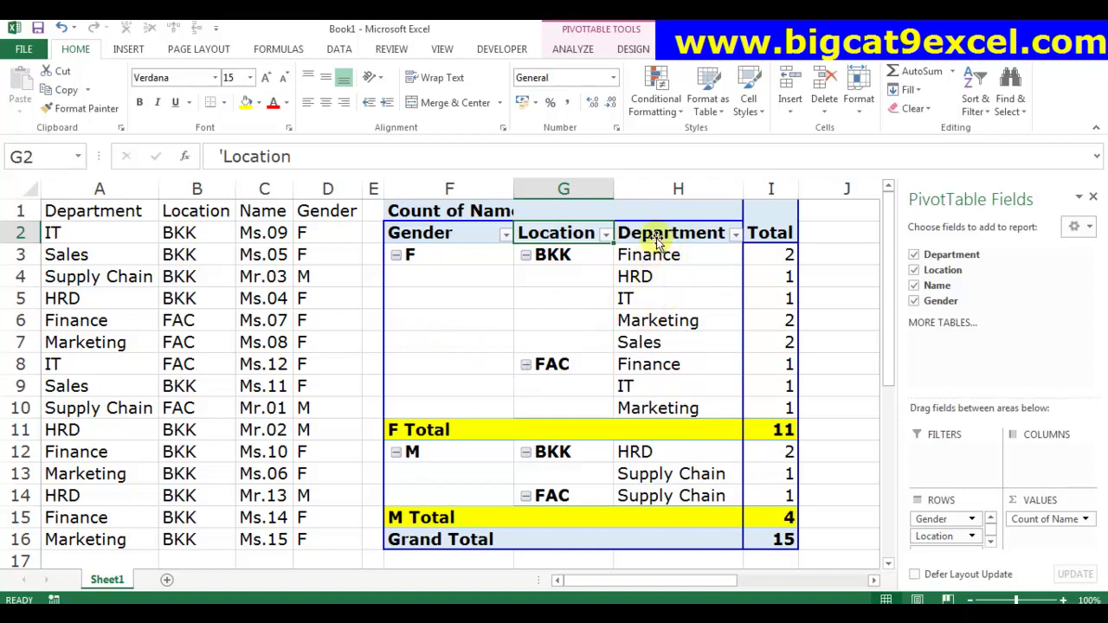
click(656, 232)
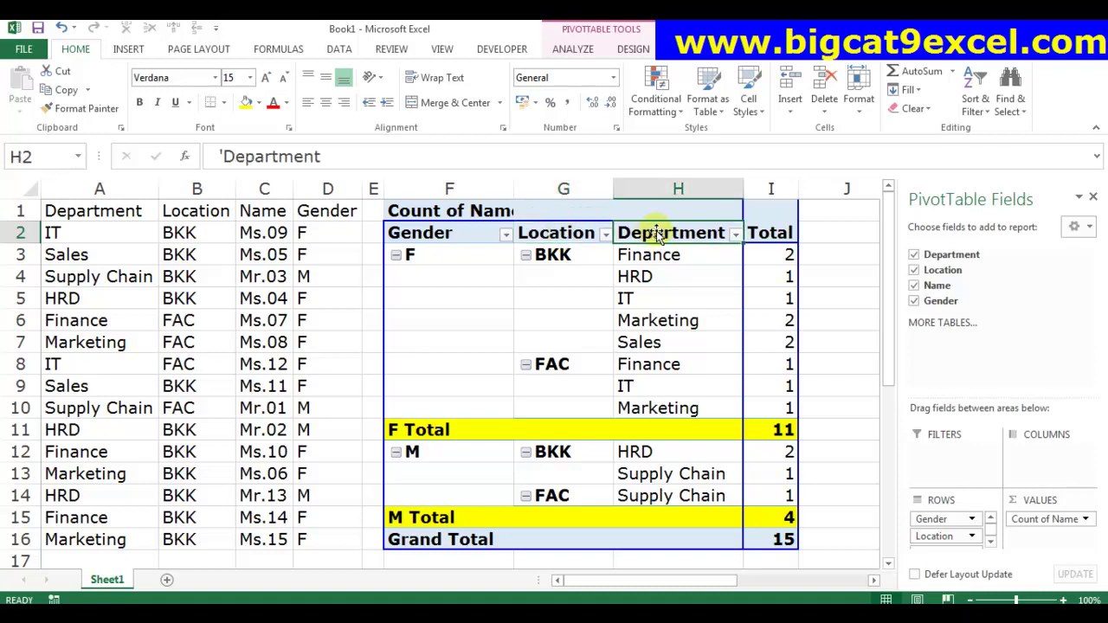
Step: Move Department to the first row position in F2 and turn on its subtotals
drag(655, 232, 389, 239)
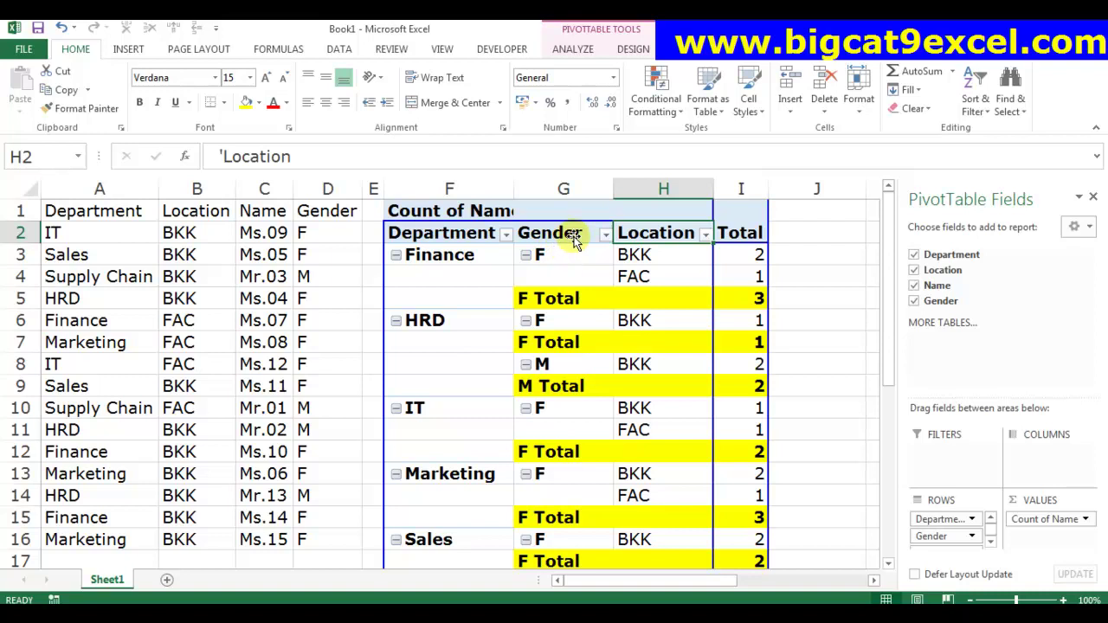
click(448, 236)
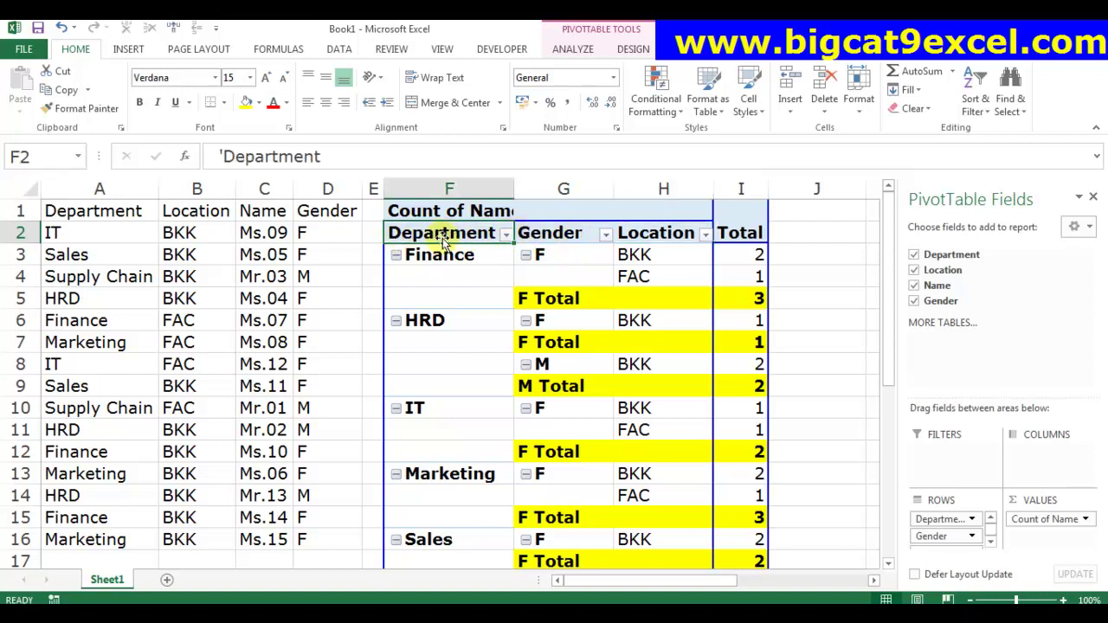
right_click(443, 237)
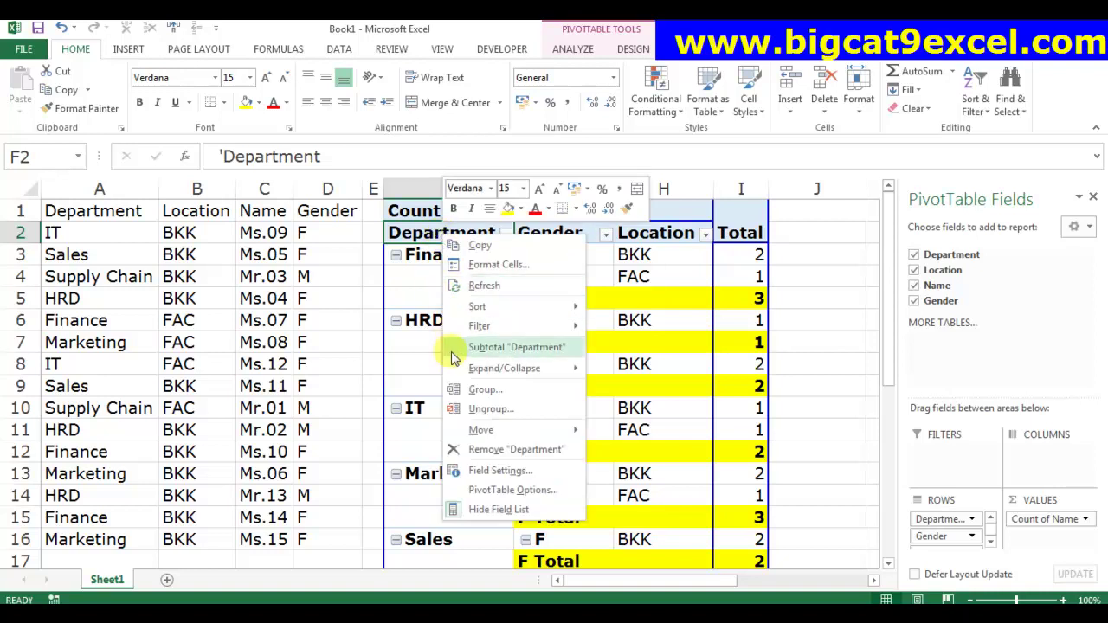
click(516, 347)
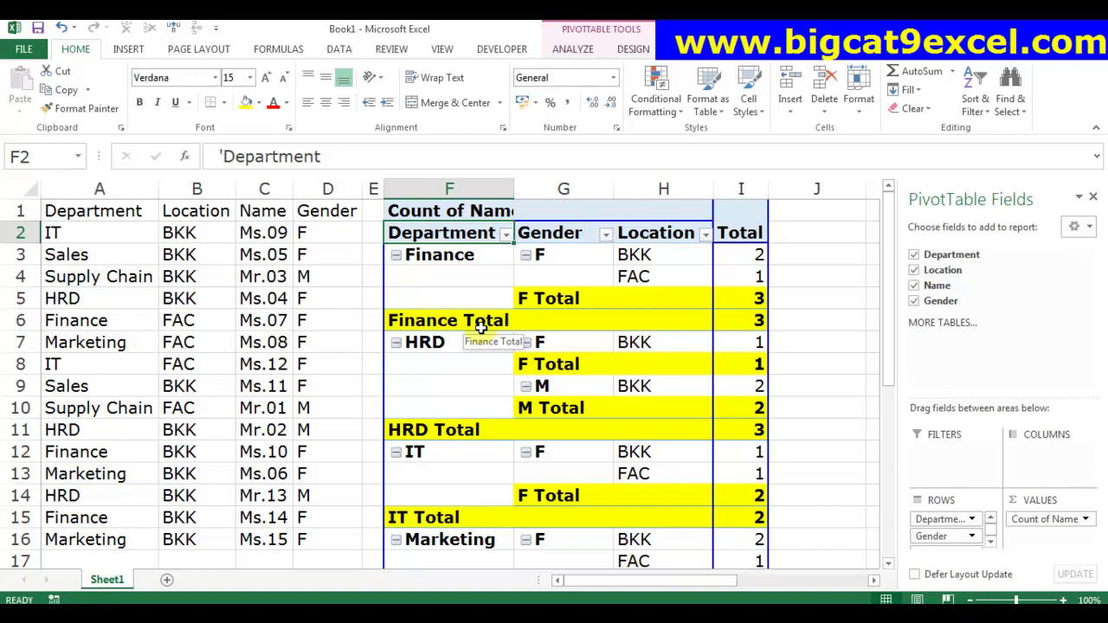
Step: Turn off the Gender subtotals
right_click(562, 241)
click(576, 349)
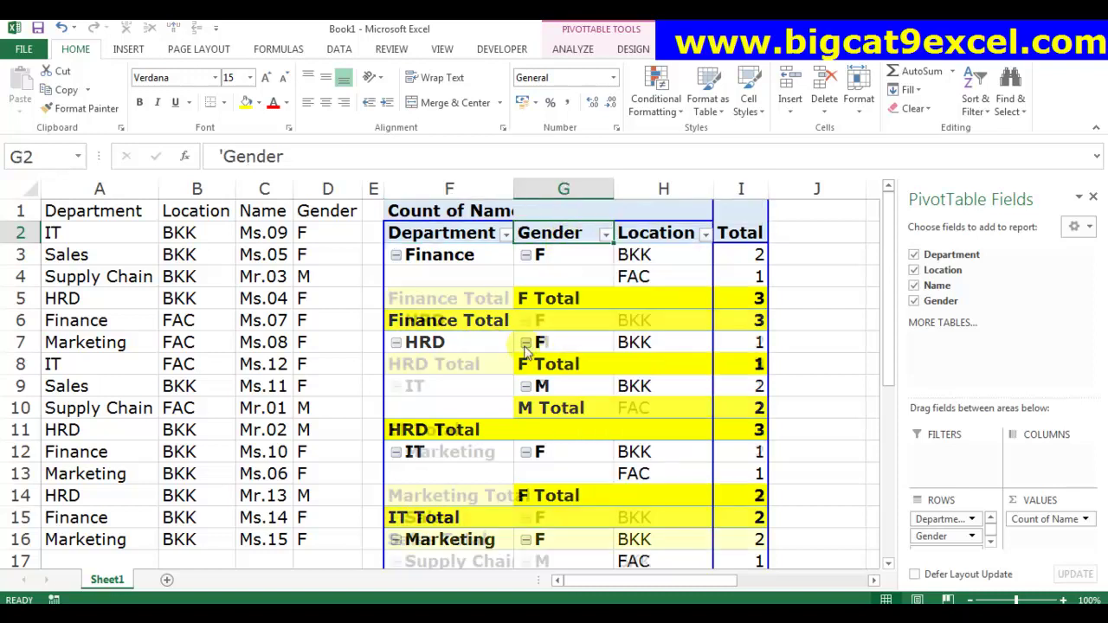
click(658, 242)
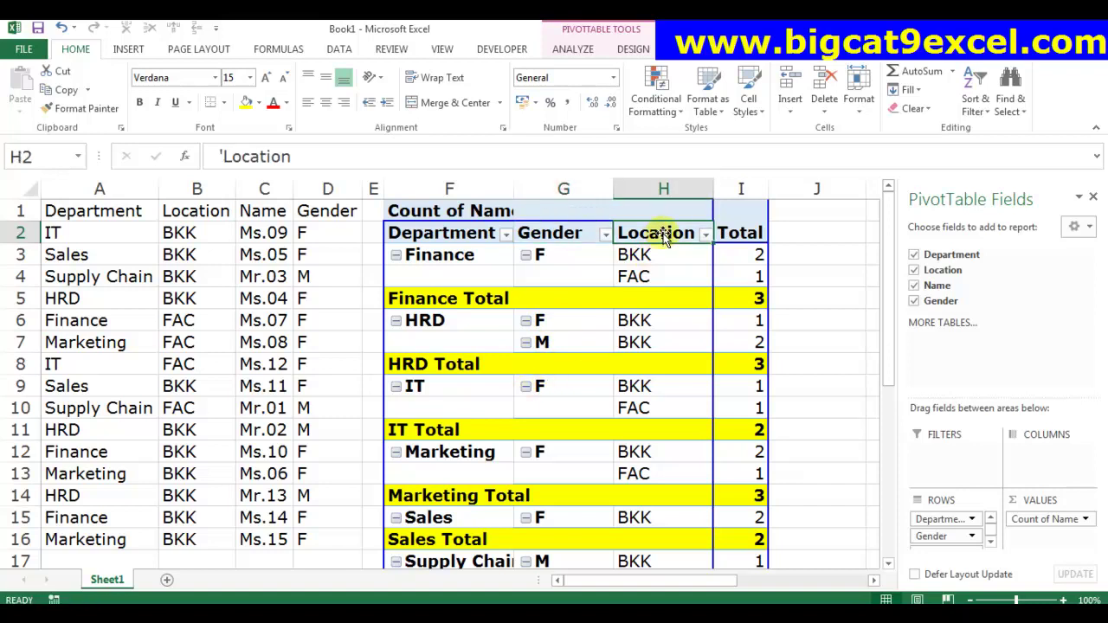
Step: Move Location back to the first row position, ahead of Department and Gender
drag(661, 234, 381, 232)
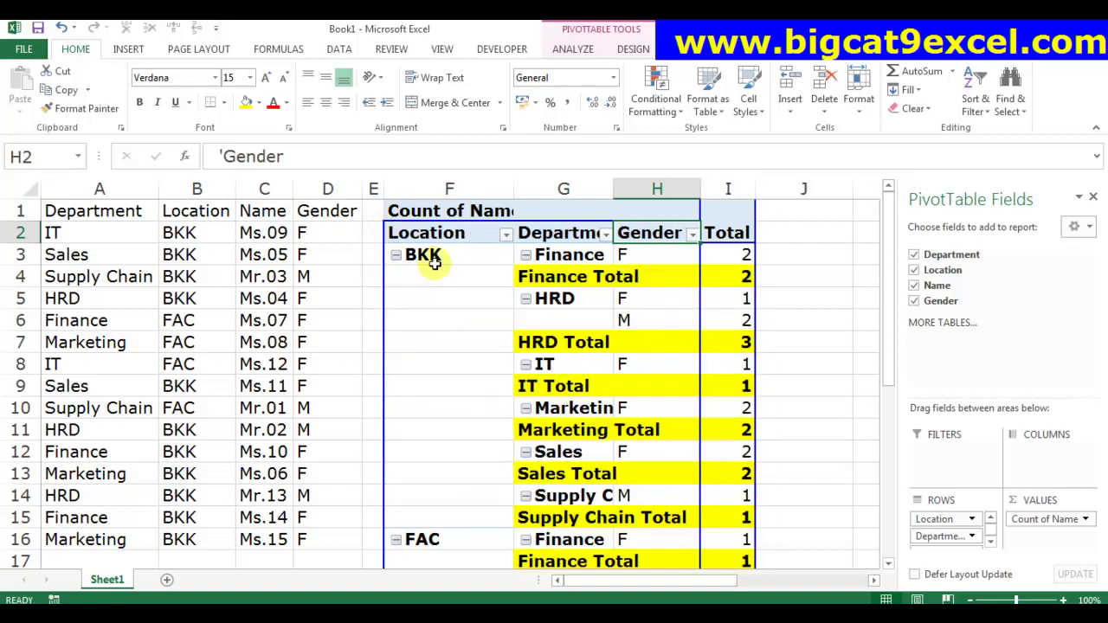
scroll(441, 303, down, 2)
scroll(442, 303, up, 1)
scroll(442, 303, up, 2)
scroll(442, 303, down, 2)
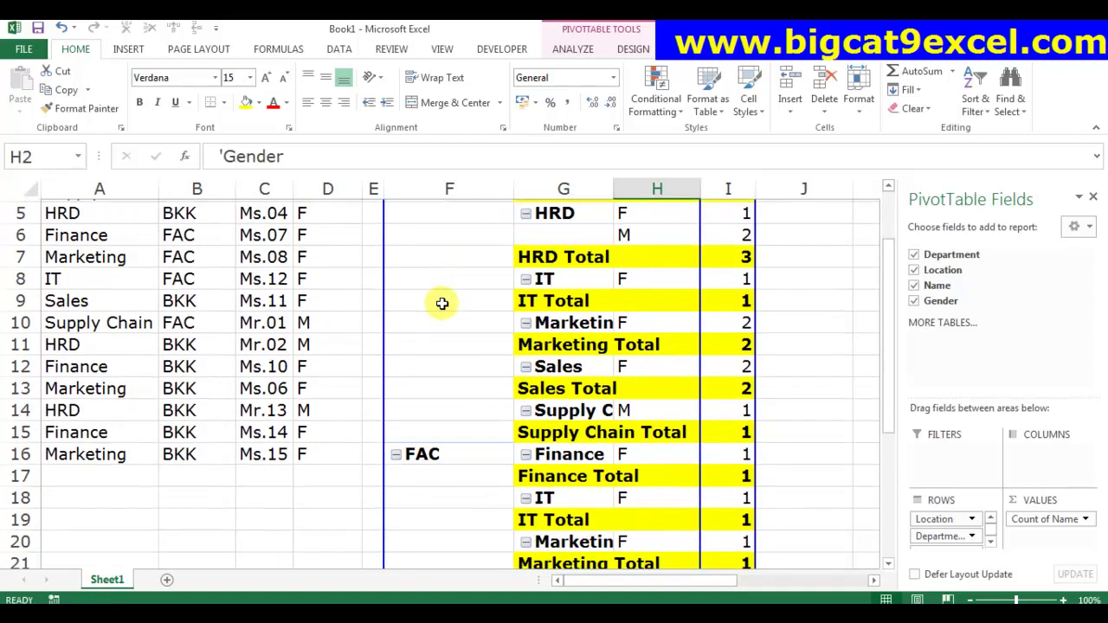
scroll(440, 313, down, 2)
scroll(439, 313, up, 3)
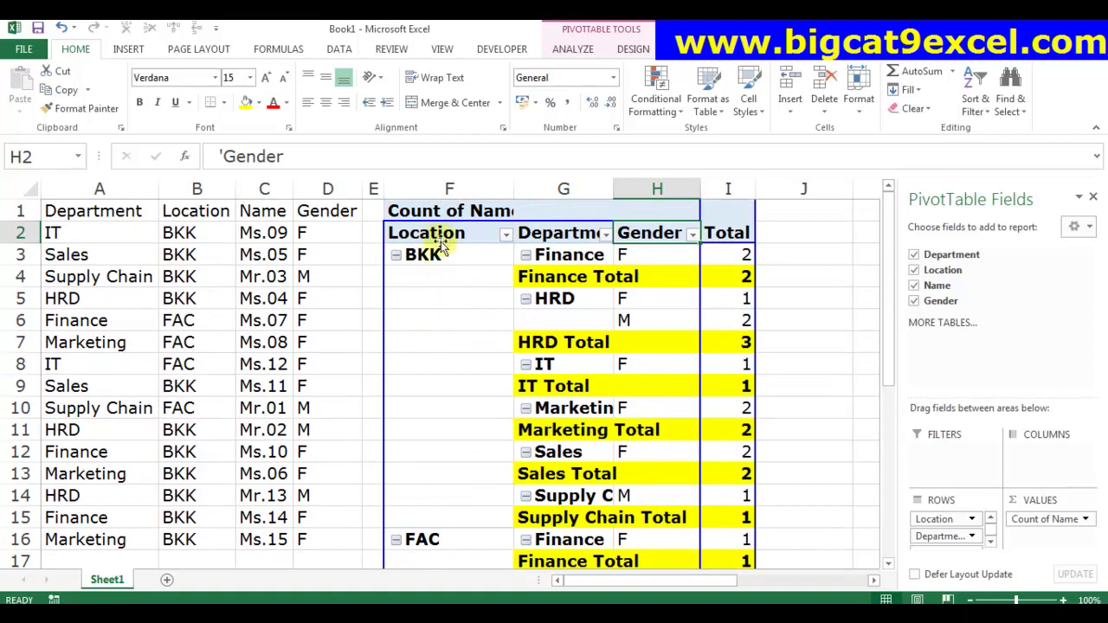
Step: Untick Subtotal "Department" to remove the Department subtotal rows
click(561, 234)
right_click(563, 234)
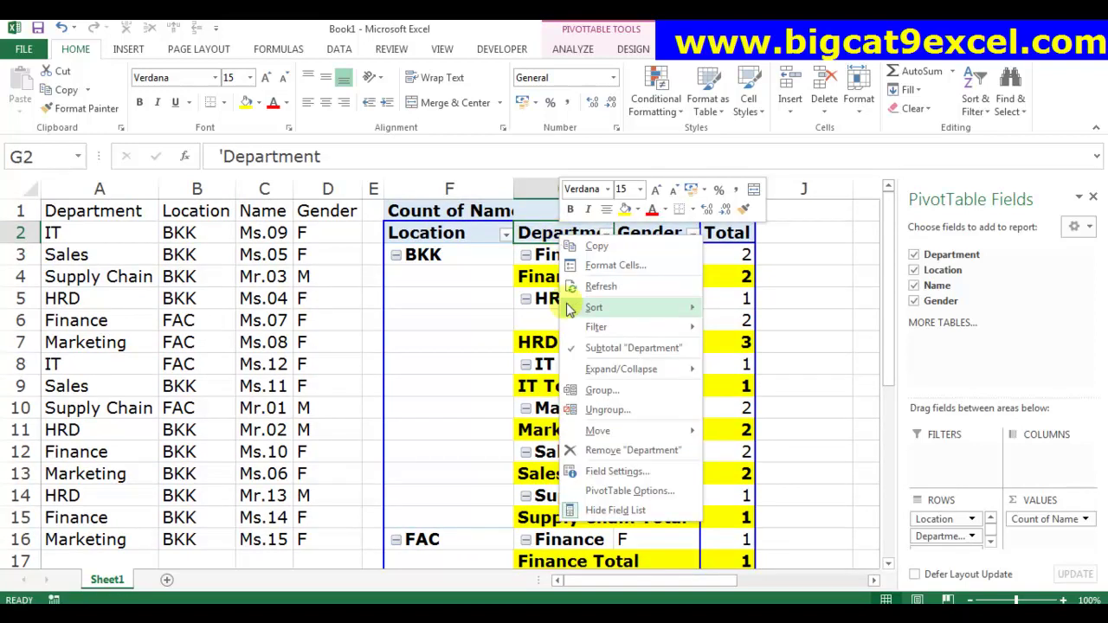
click(573, 348)
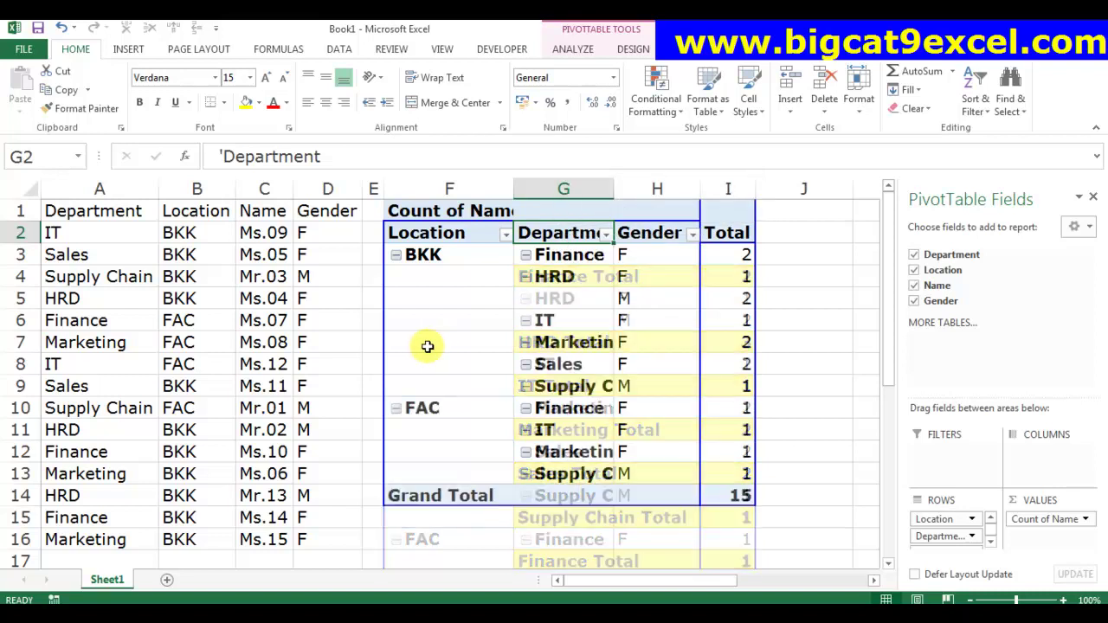
right_click(444, 239)
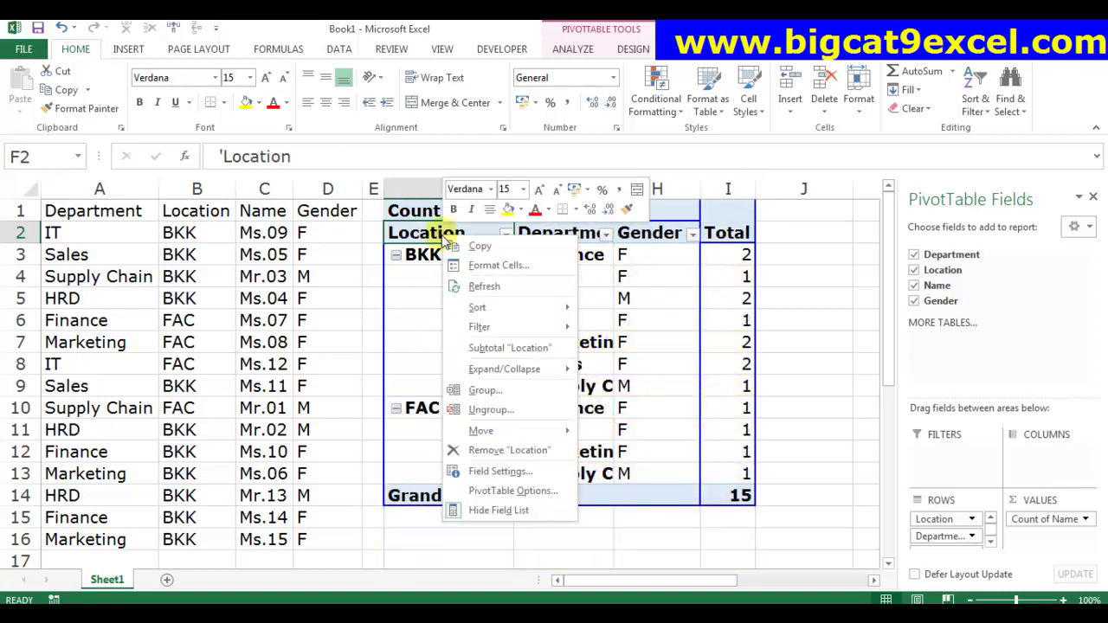
Step: Add yellow BKK Total (11) and FAC Total (4) Location subtotals, then AutoFit column G for full Department names
click(461, 350)
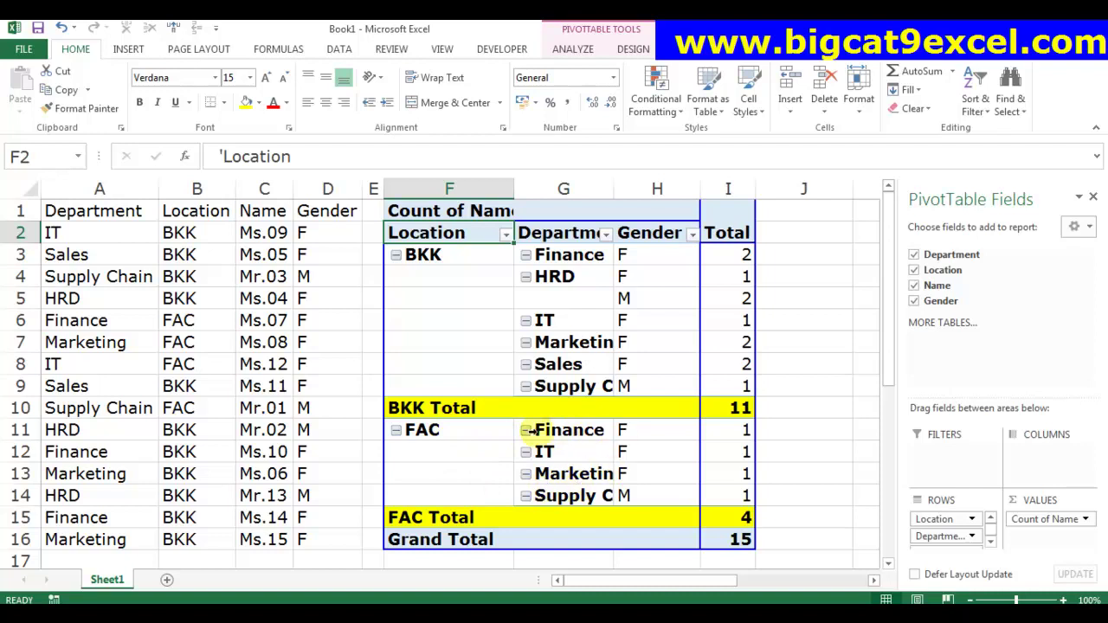
double_click(614, 189)
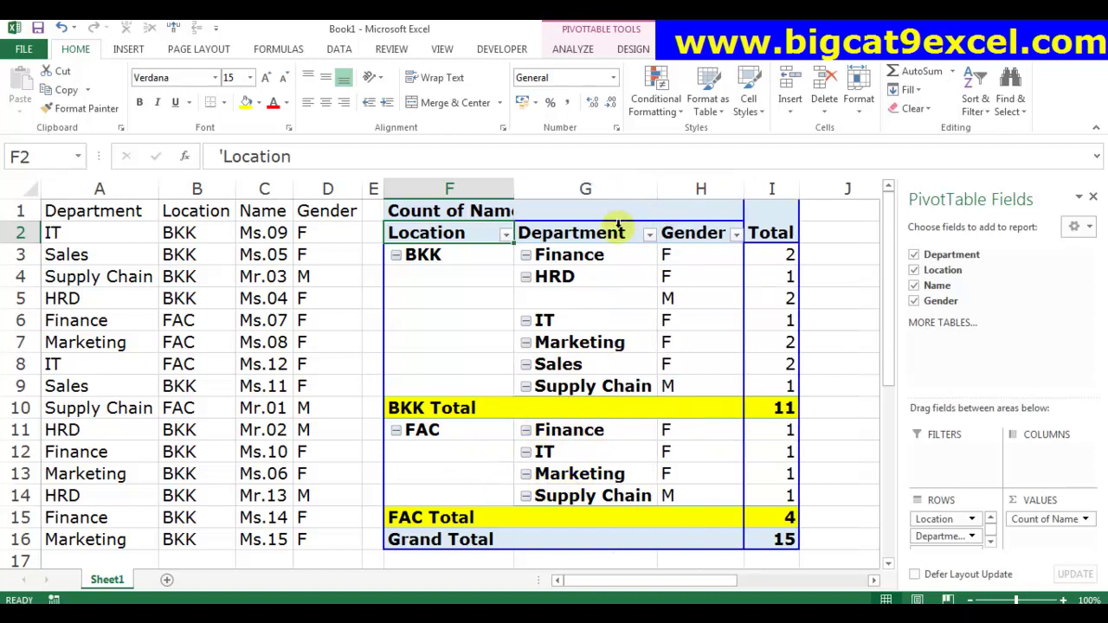